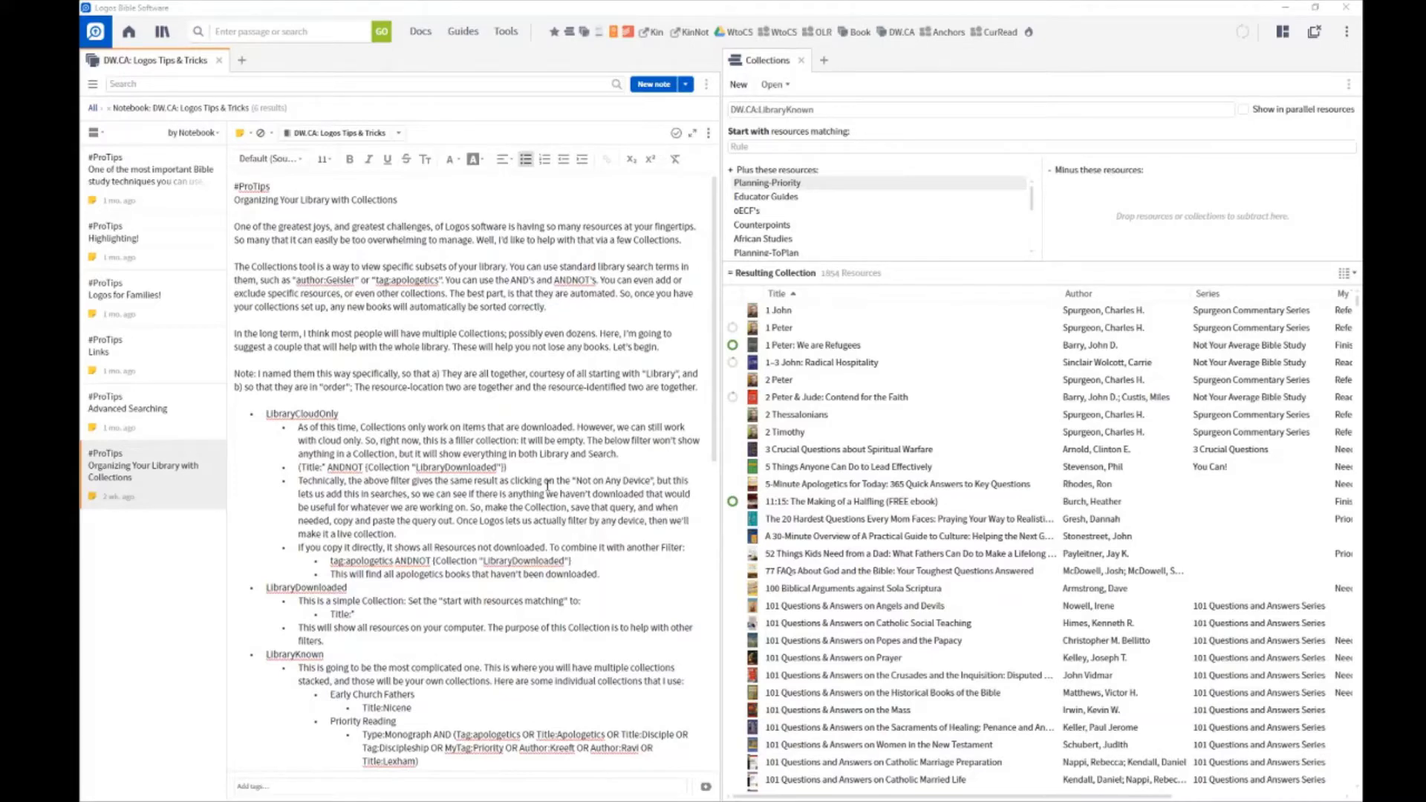
Step: Read the collections guide note through the LibraryKnown section and open the DW.CA:LibraryCloudOnly collection
scroll(547, 484, down, 3)
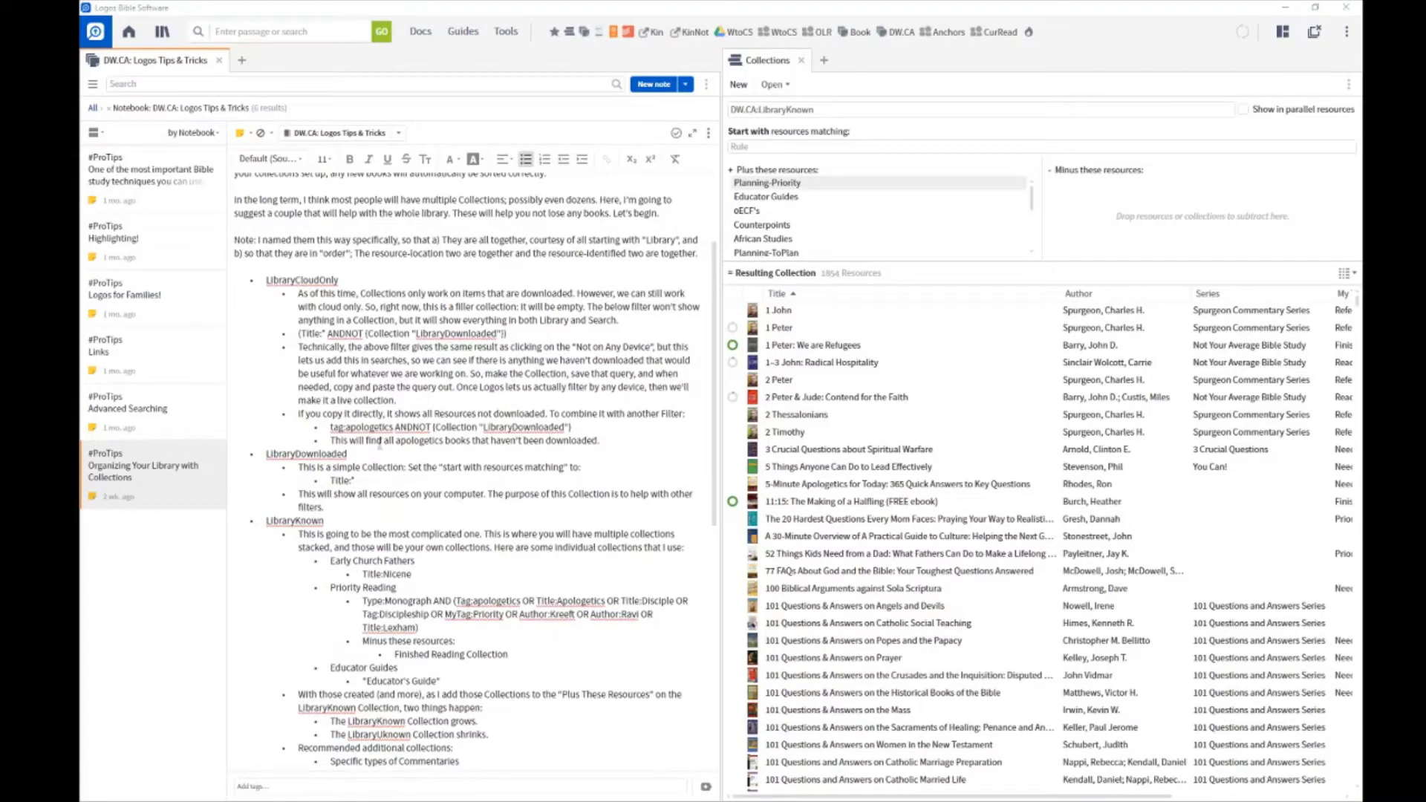
scroll(317, 441, down, 3)
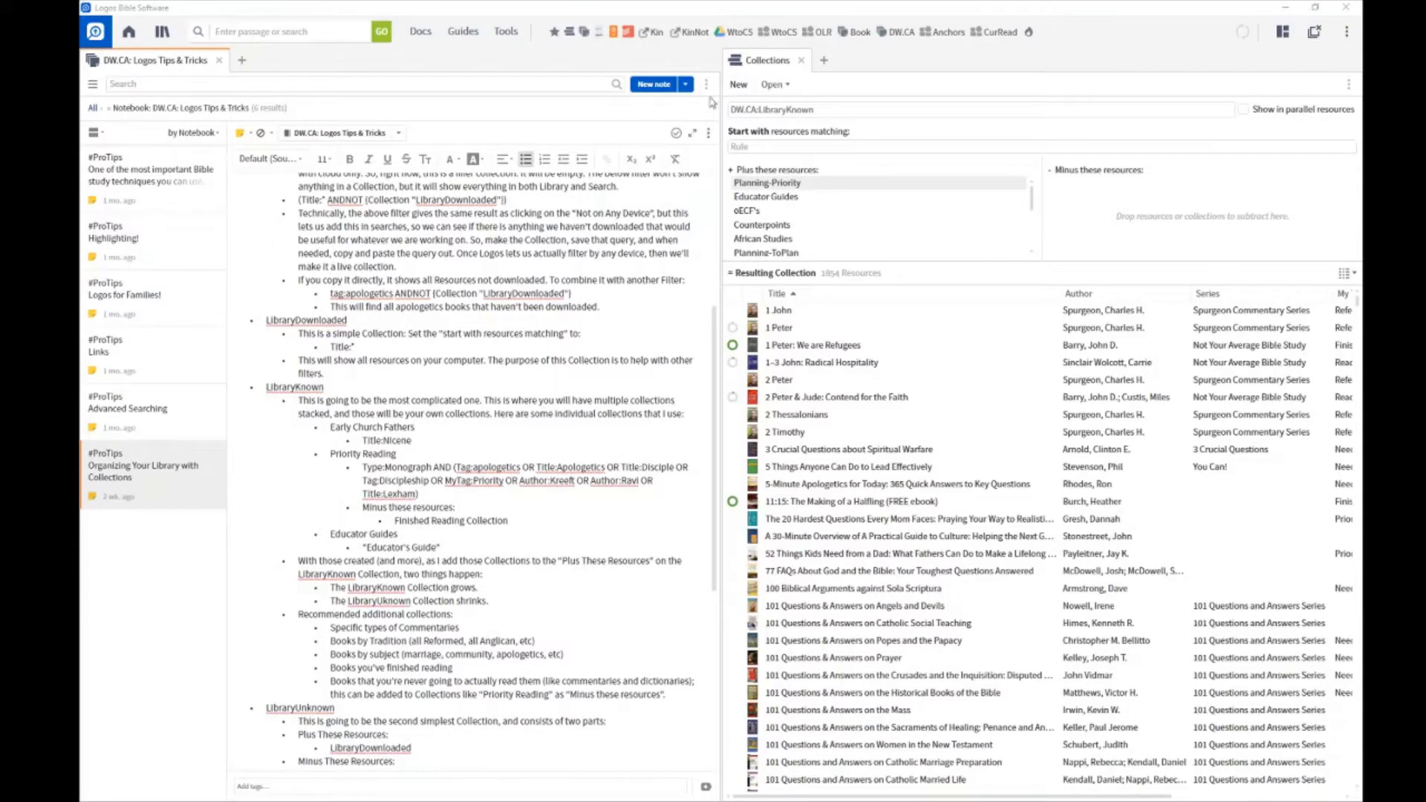
click(776, 85)
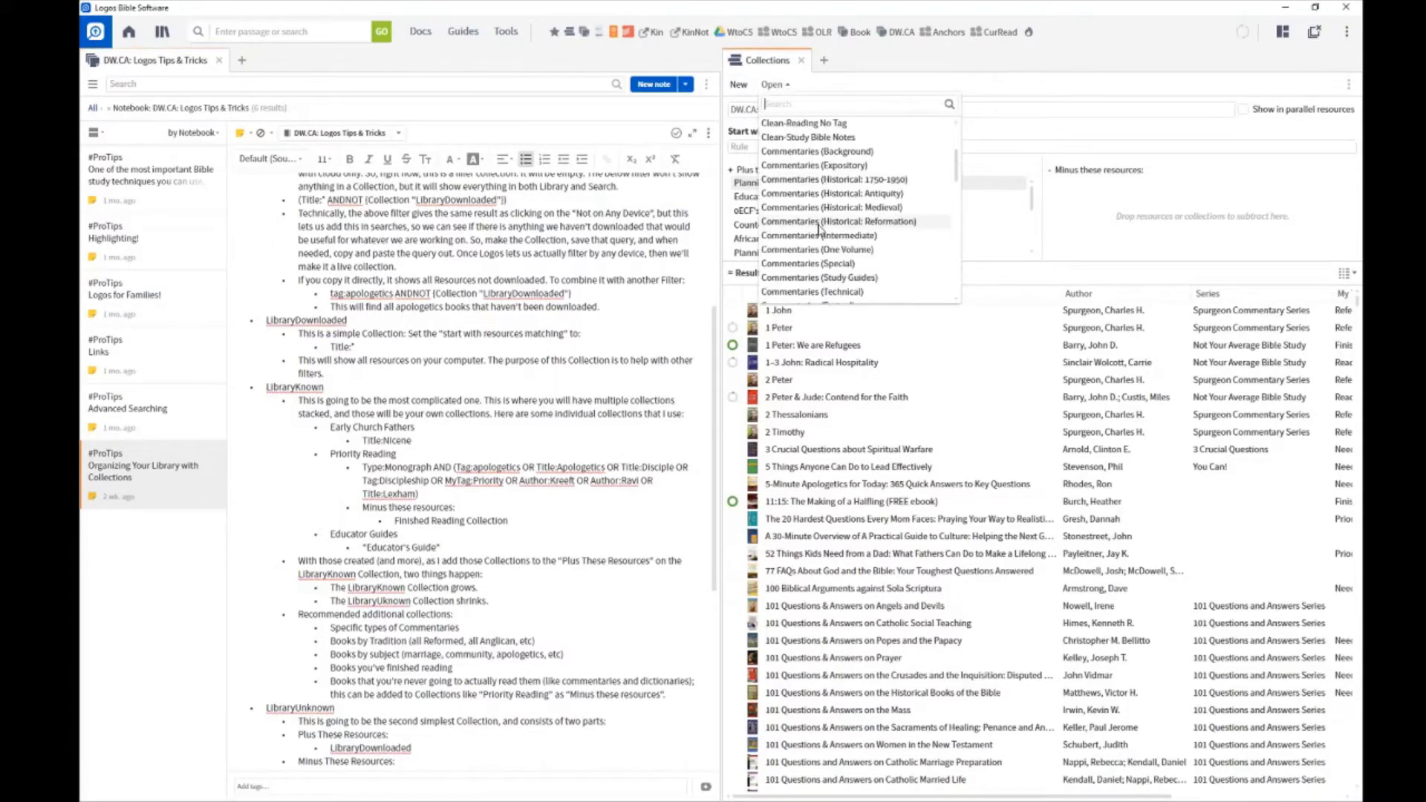
scroll(817, 227, down, 5)
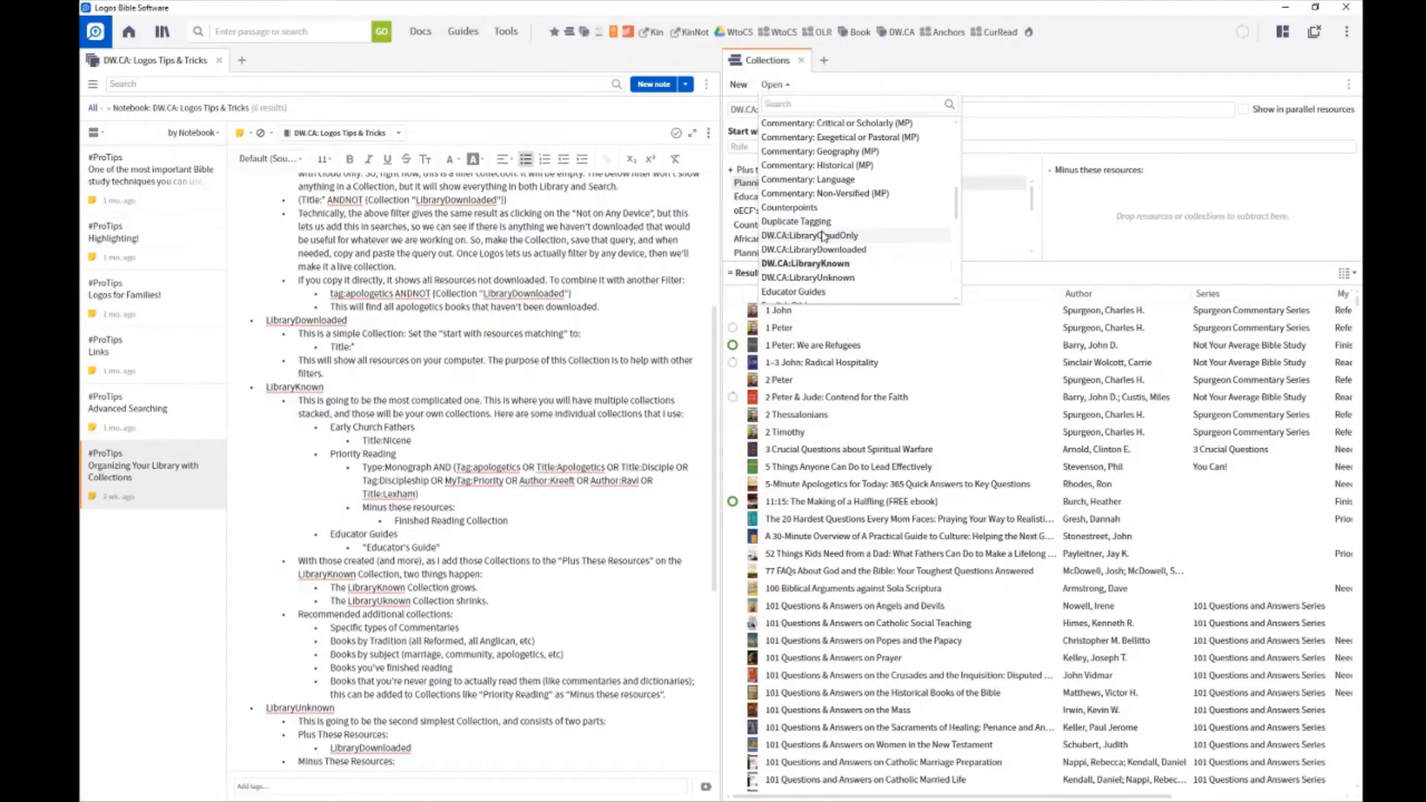
click(823, 235)
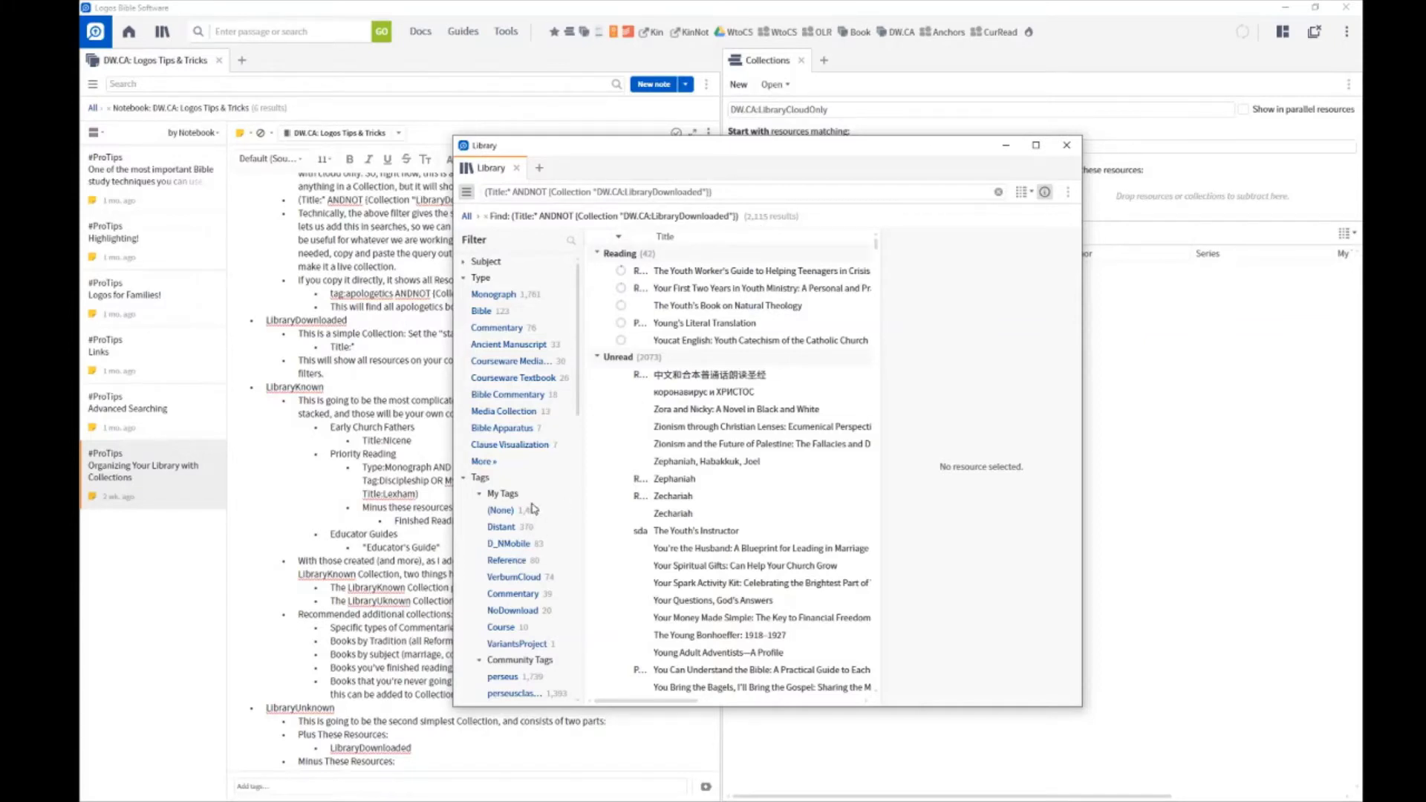
Step: Examine the tag, language and author filters for library resources outside the DW.CA:LibraryDownloaded collection
scroll(528, 493, down, 6)
scroll(527, 446, up, 4)
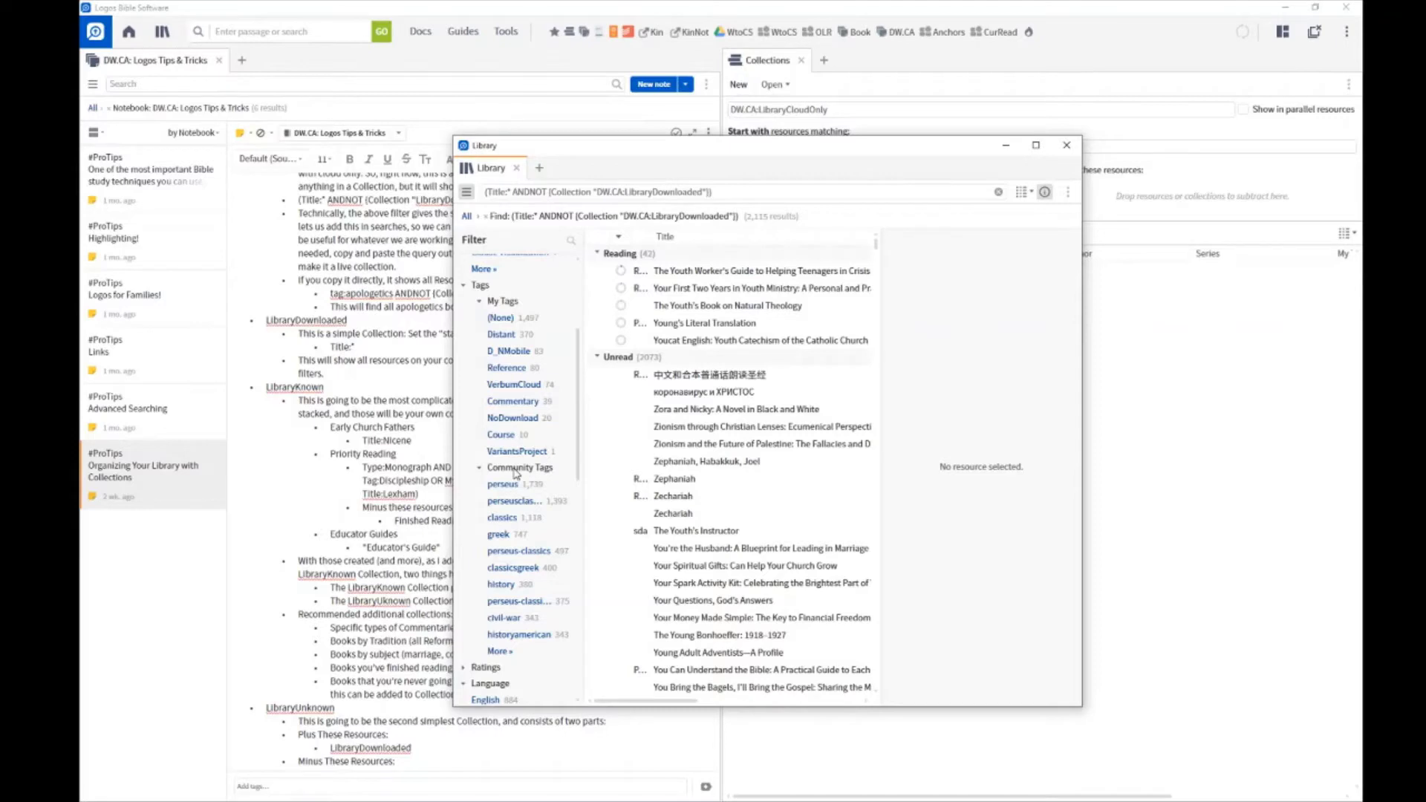
scroll(535, 467, down, 5)
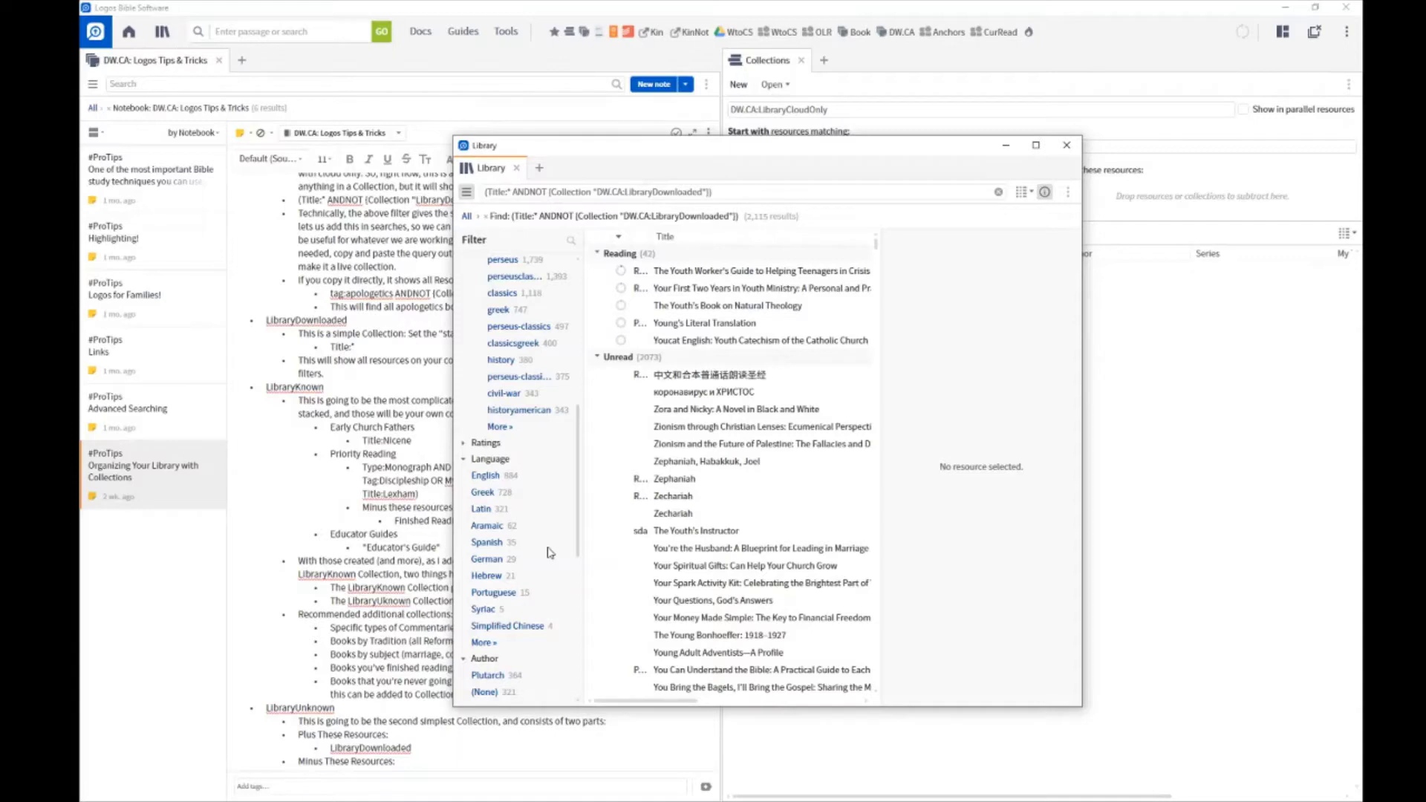
scroll(548, 493, up, 5)
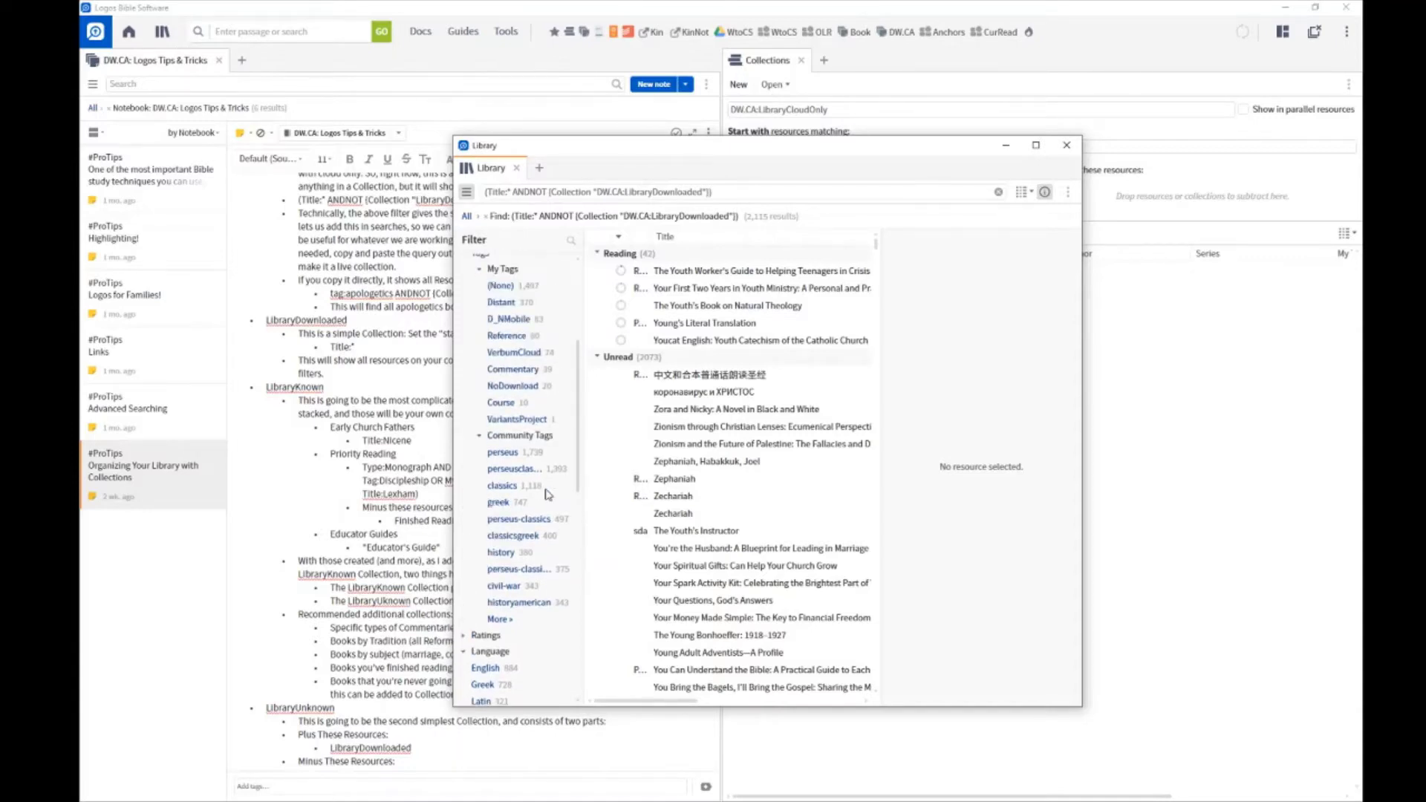
scroll(550, 443, up, 3)
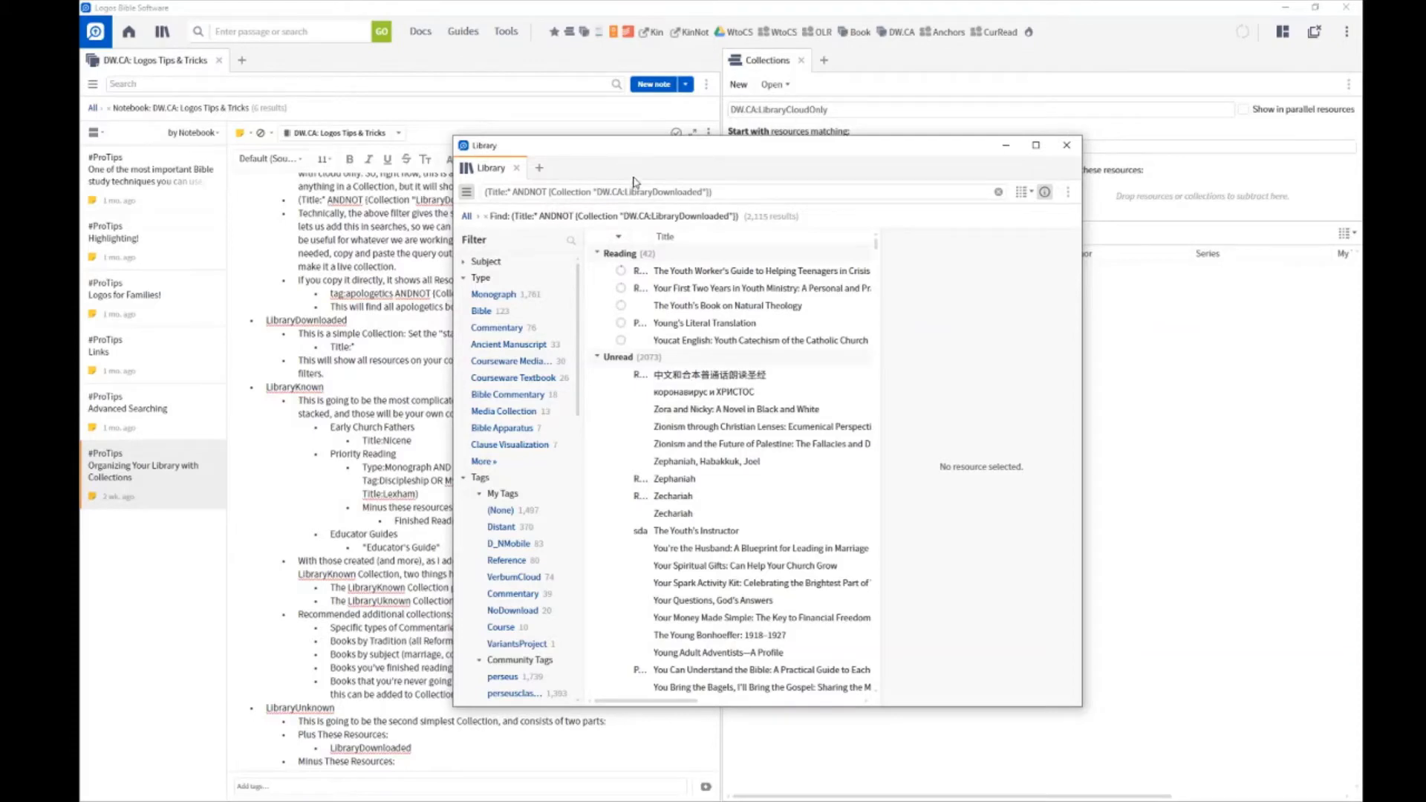
Step: Change the library search's Title term to tag:apologetics, keeping the ANDNOT {Collection "DW.CA:LibraryDownloaded"} condition
click(506, 191)
click(508, 191)
double_click(508, 191)
text(Tag:apologet)
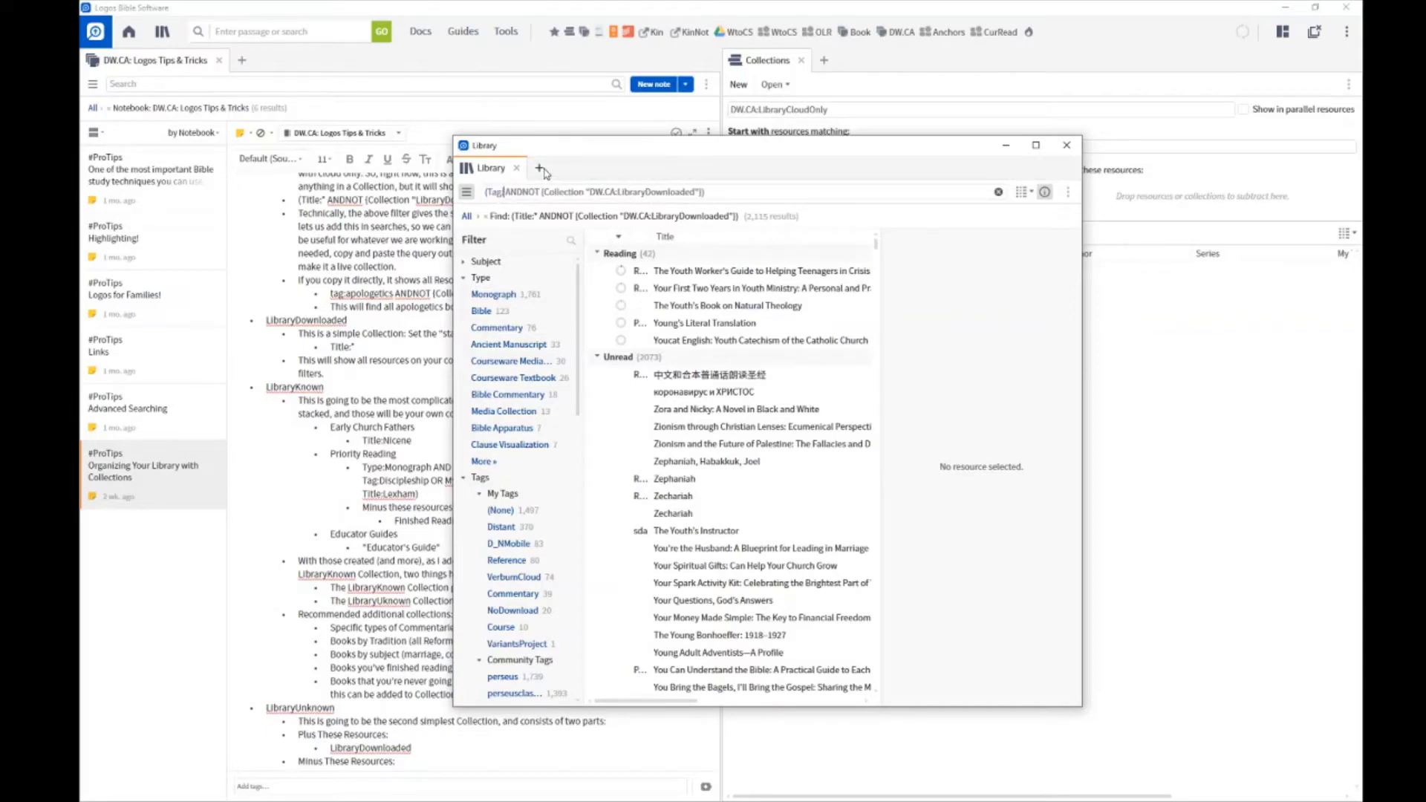
text(ics)
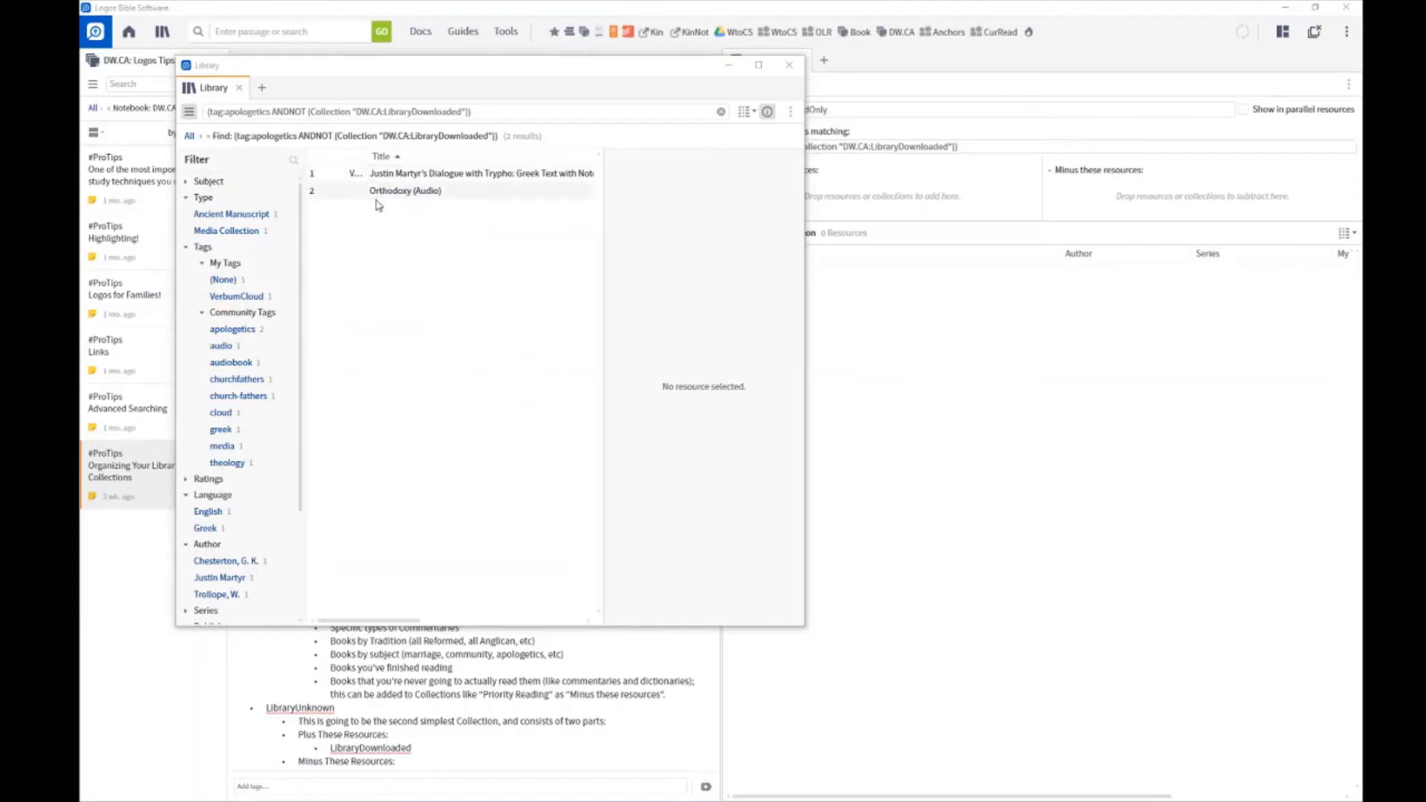
Step: View the details of Orthodoxy (Audio) and Justin Martyr's Dialogue with Trypho, and close the Library window
click(319, 195)
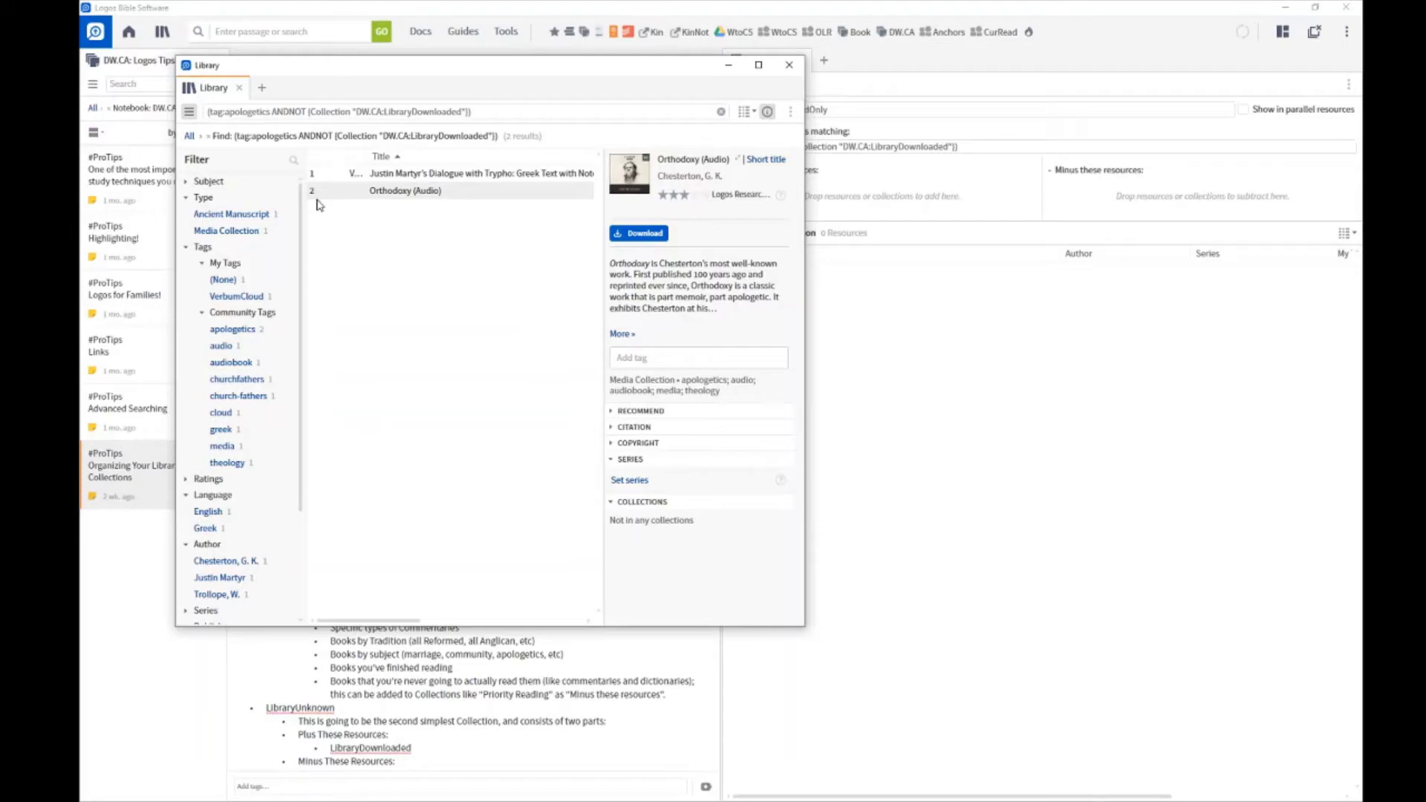
click(311, 176)
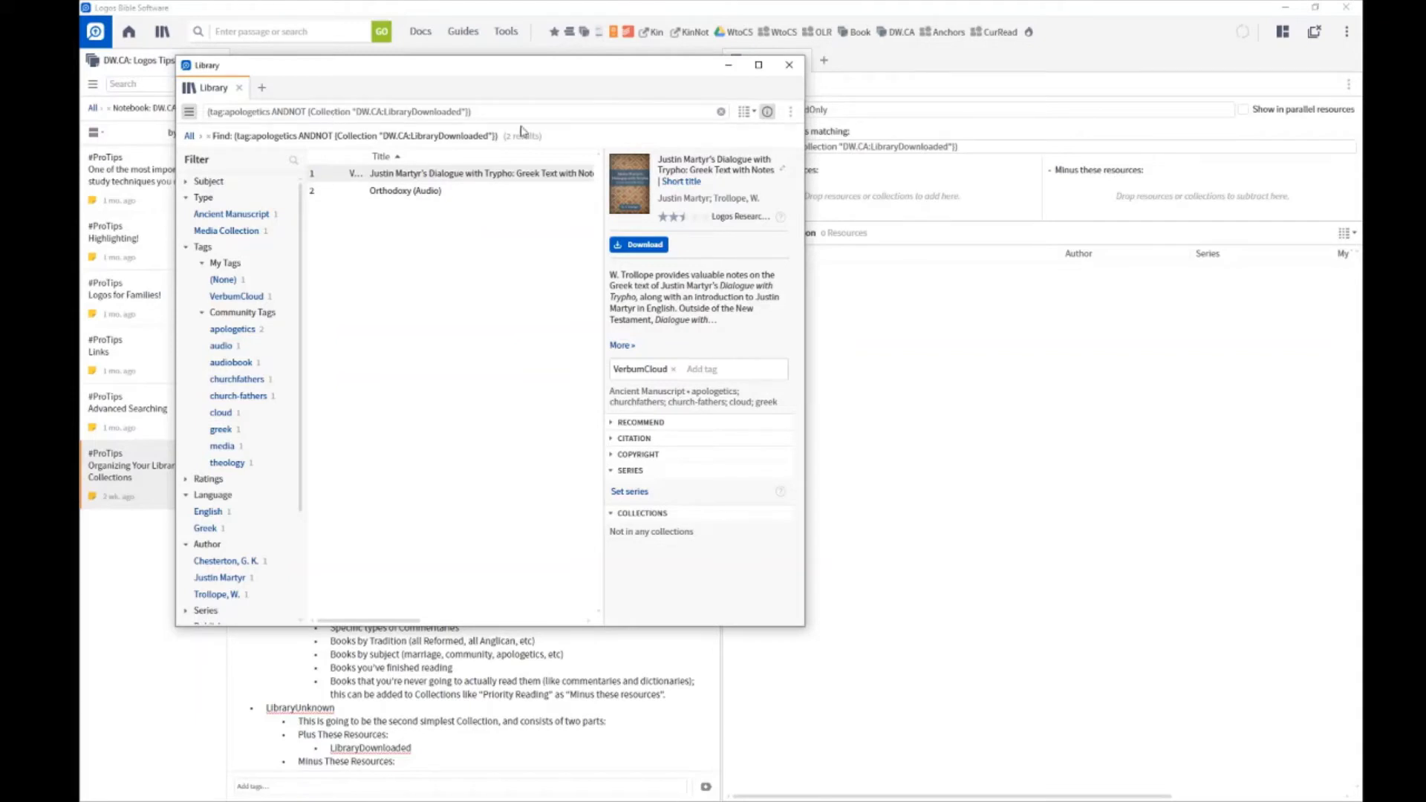
click(790, 66)
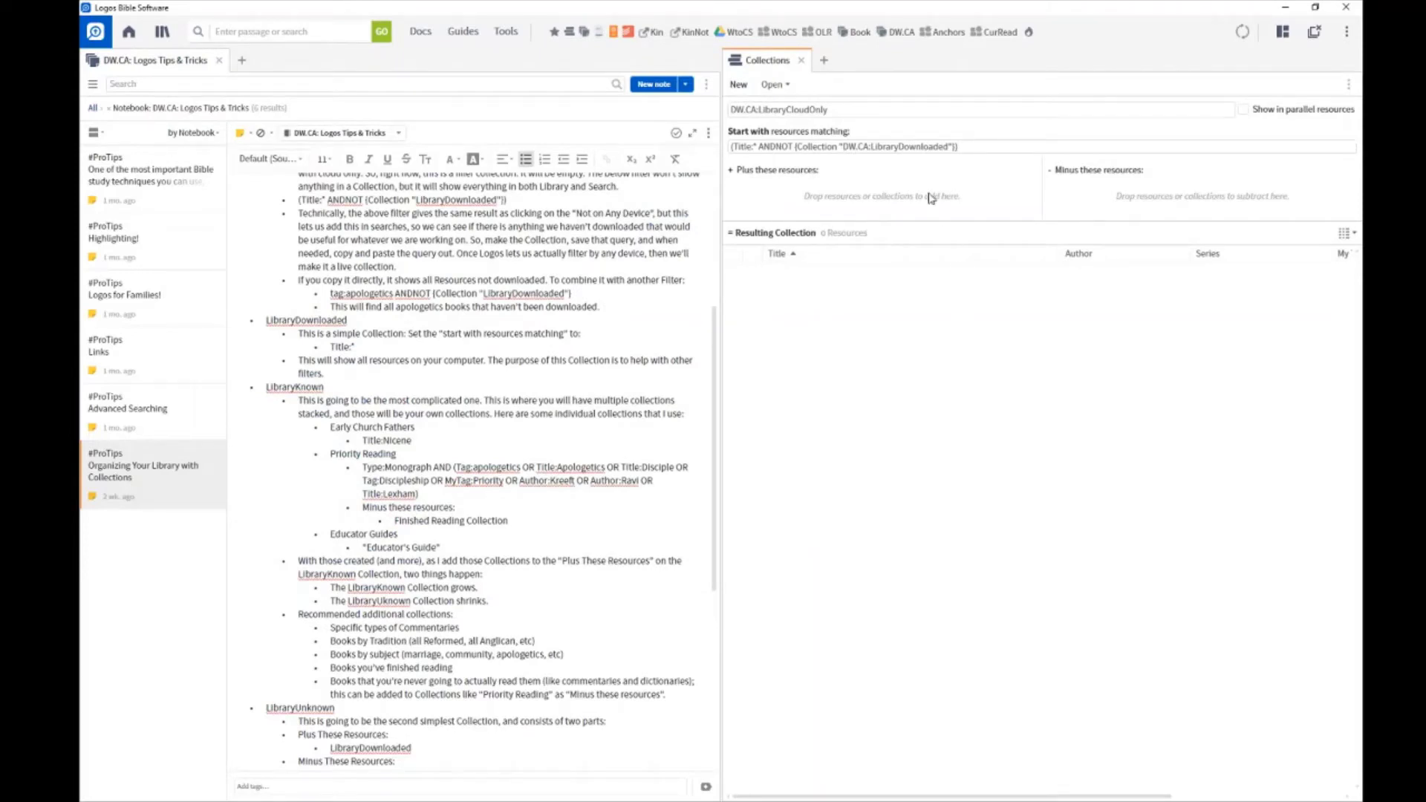
Step: Open the DW.CA:LibraryDownloaded collection to view its matching rule and resources
click(785, 87)
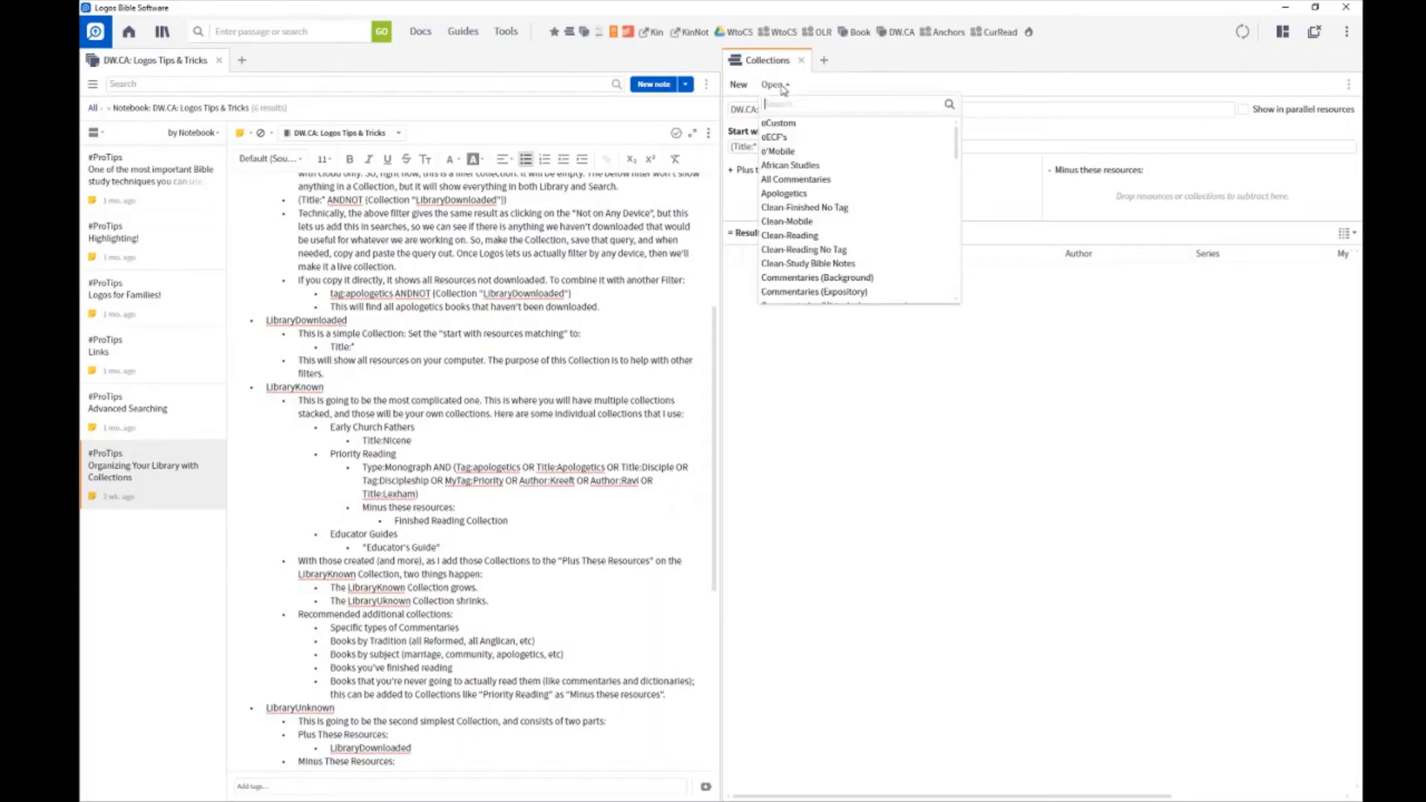
scroll(823, 212, down, 3)
scroll(823, 212, down, 6)
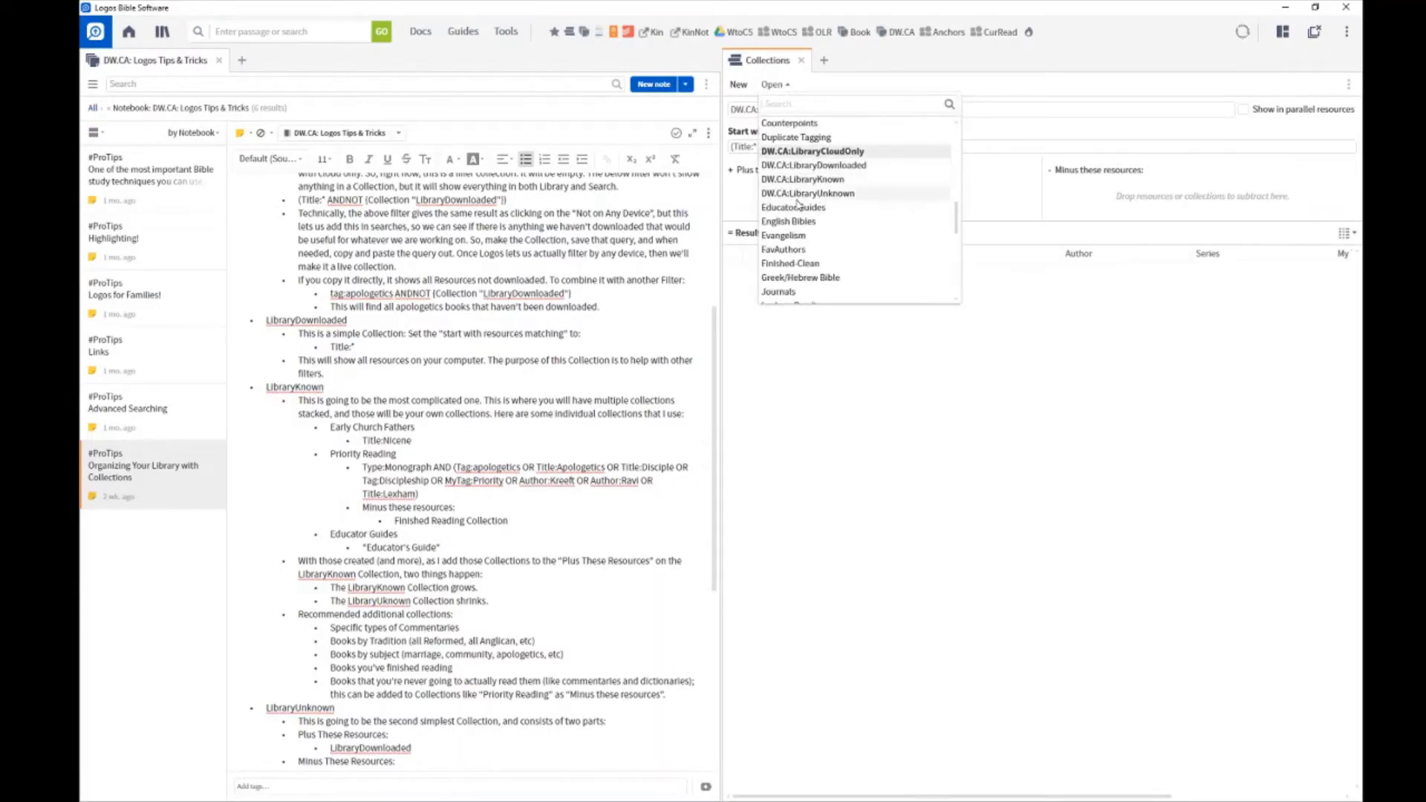
click(800, 168)
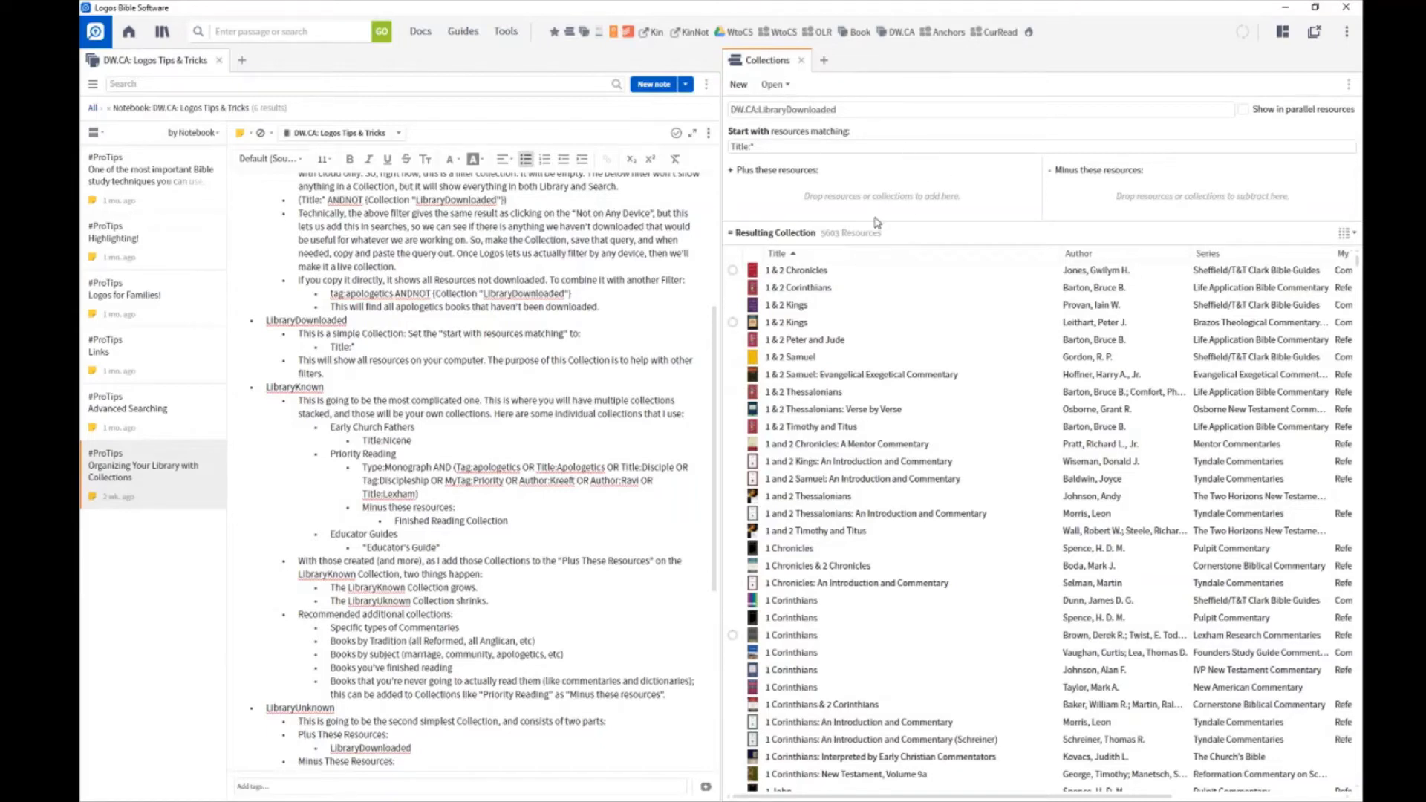
Step: Open the DW.CA:LibraryUnknown collection to view its plus and minus resources
click(776, 85)
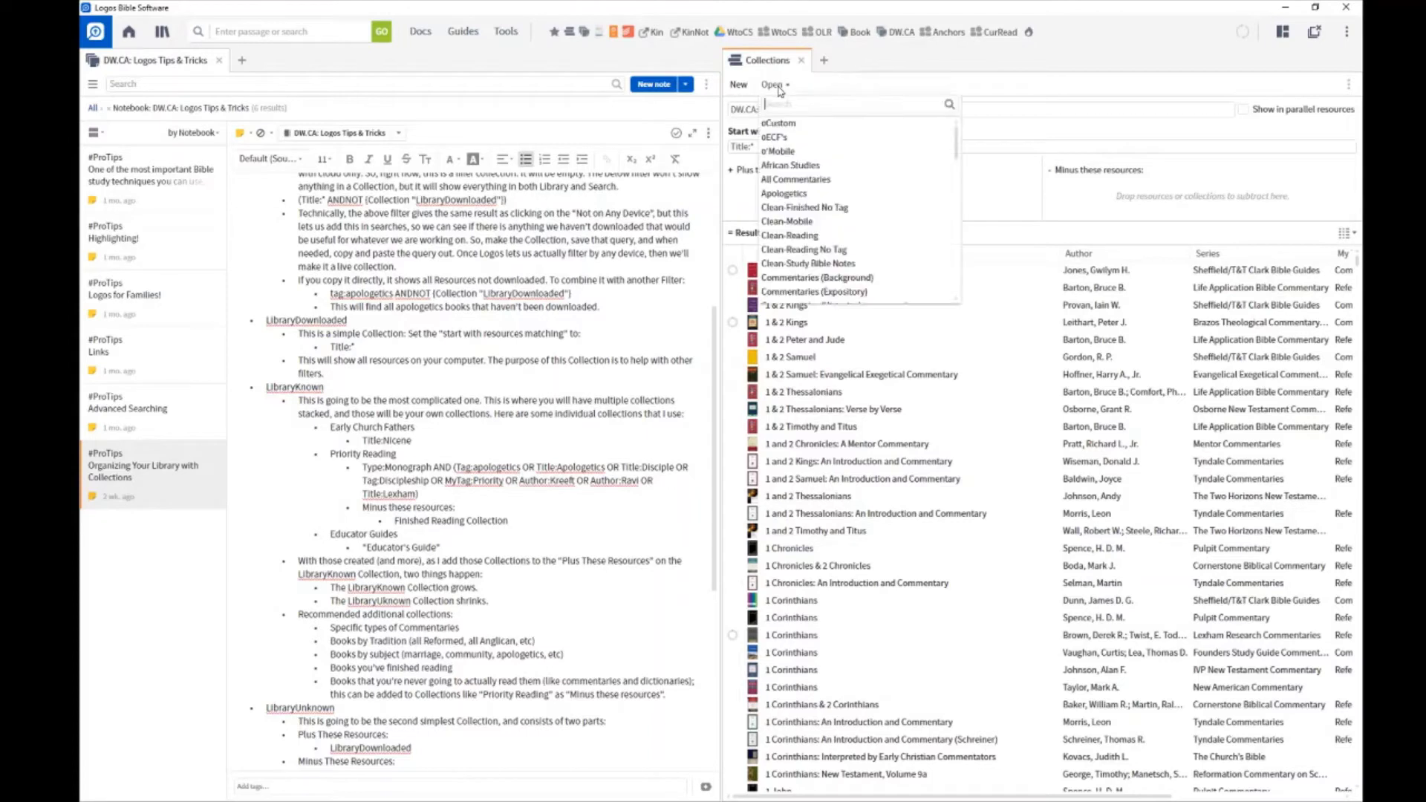
scroll(843, 213, down, 3)
scroll(844, 213, down, 4)
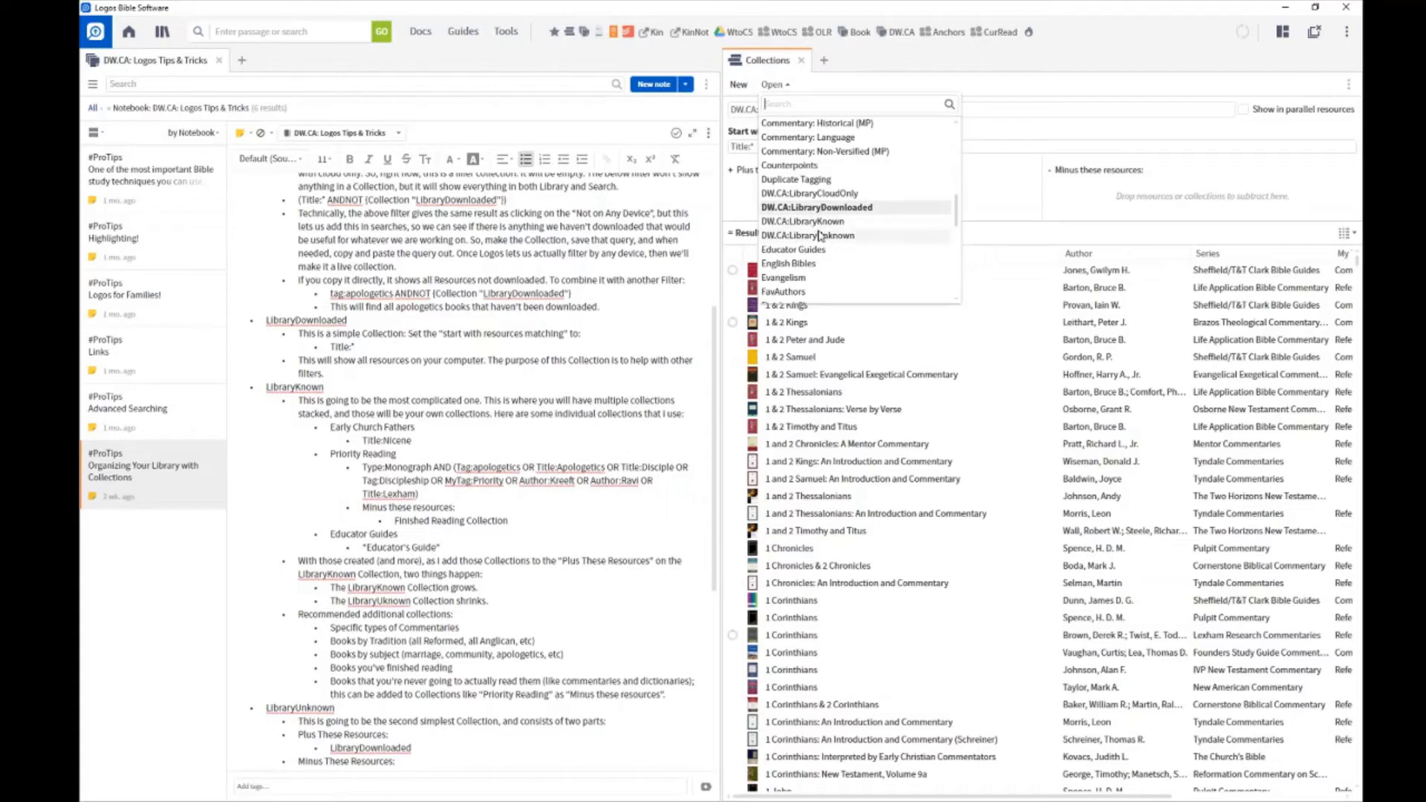
click(819, 235)
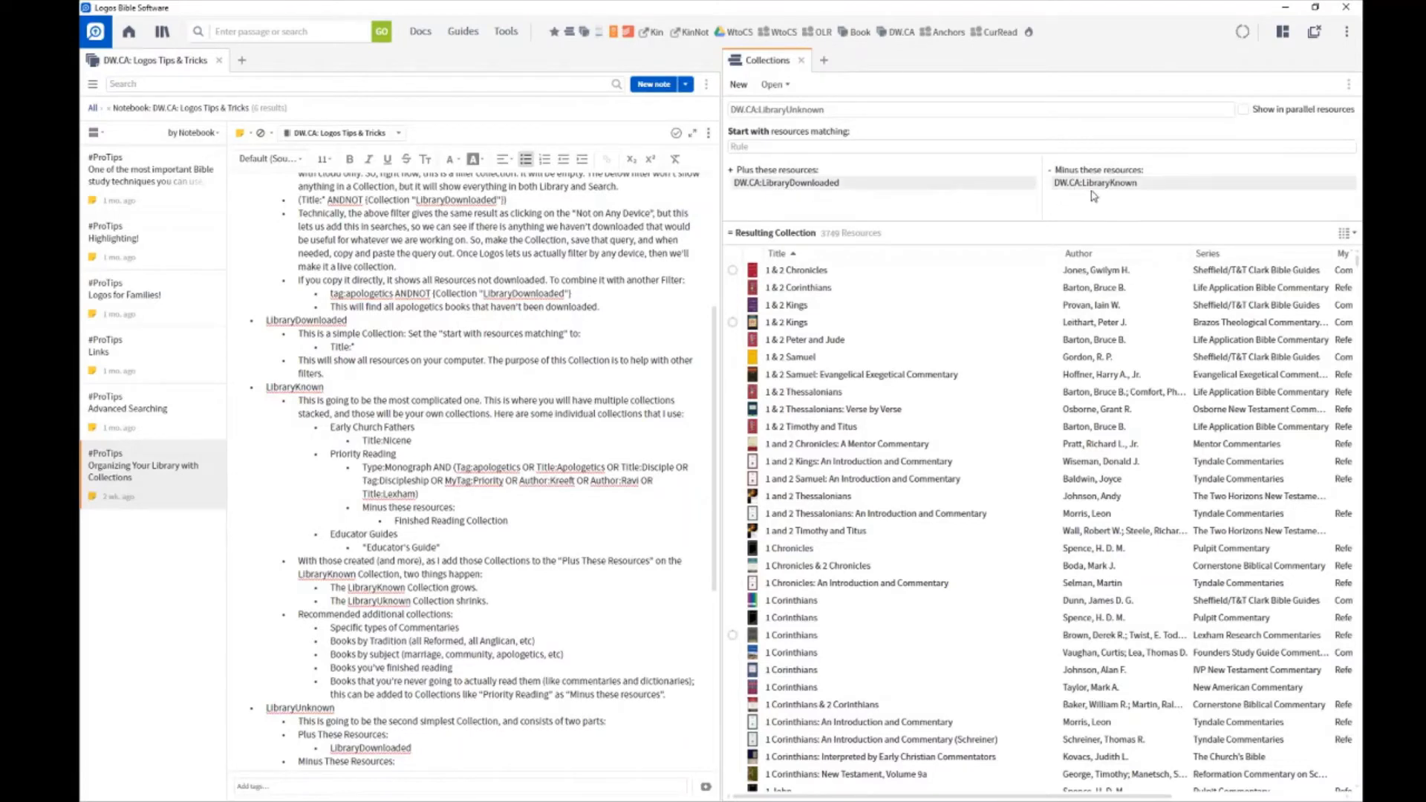
click(776, 84)
scroll(843, 211, down, 3)
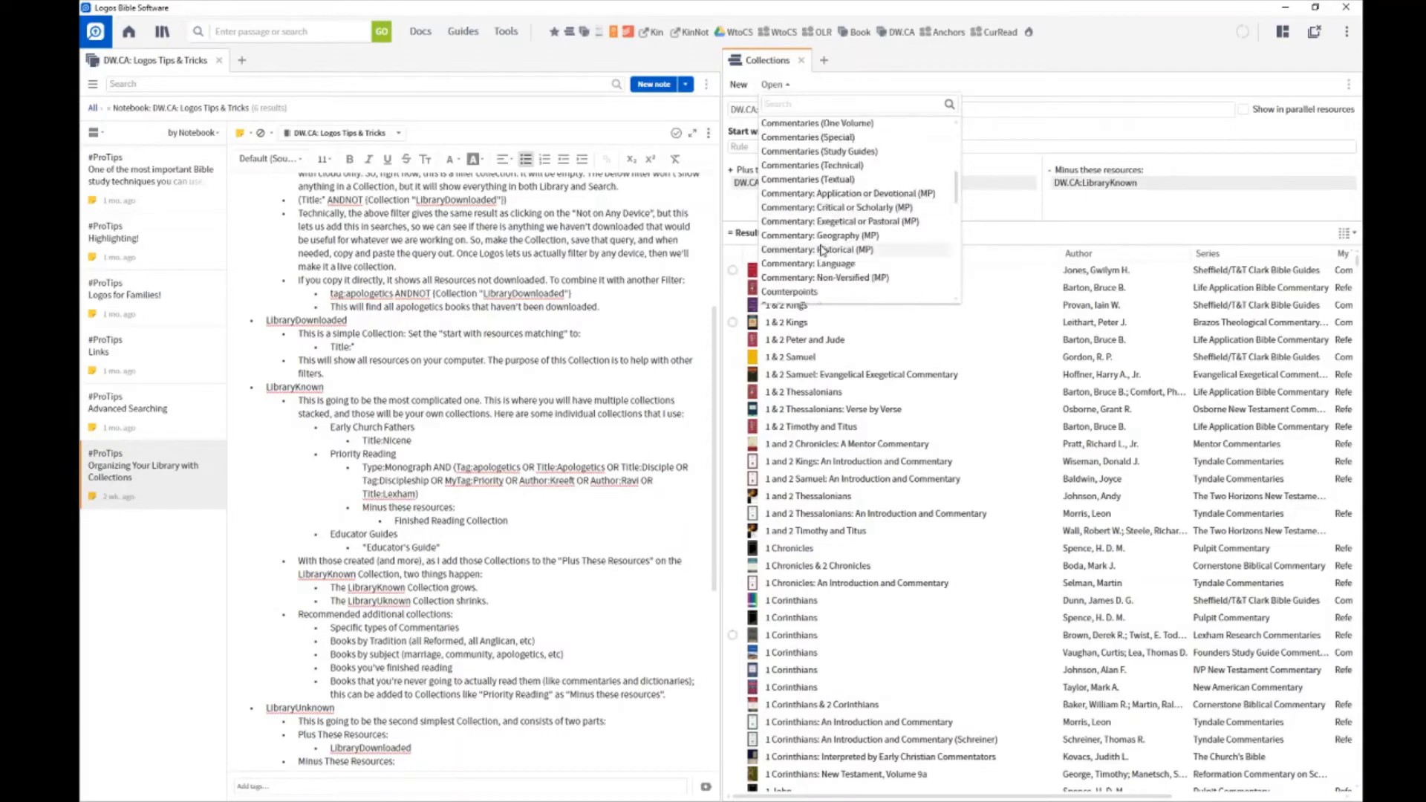
scroll(824, 223, down, 3)
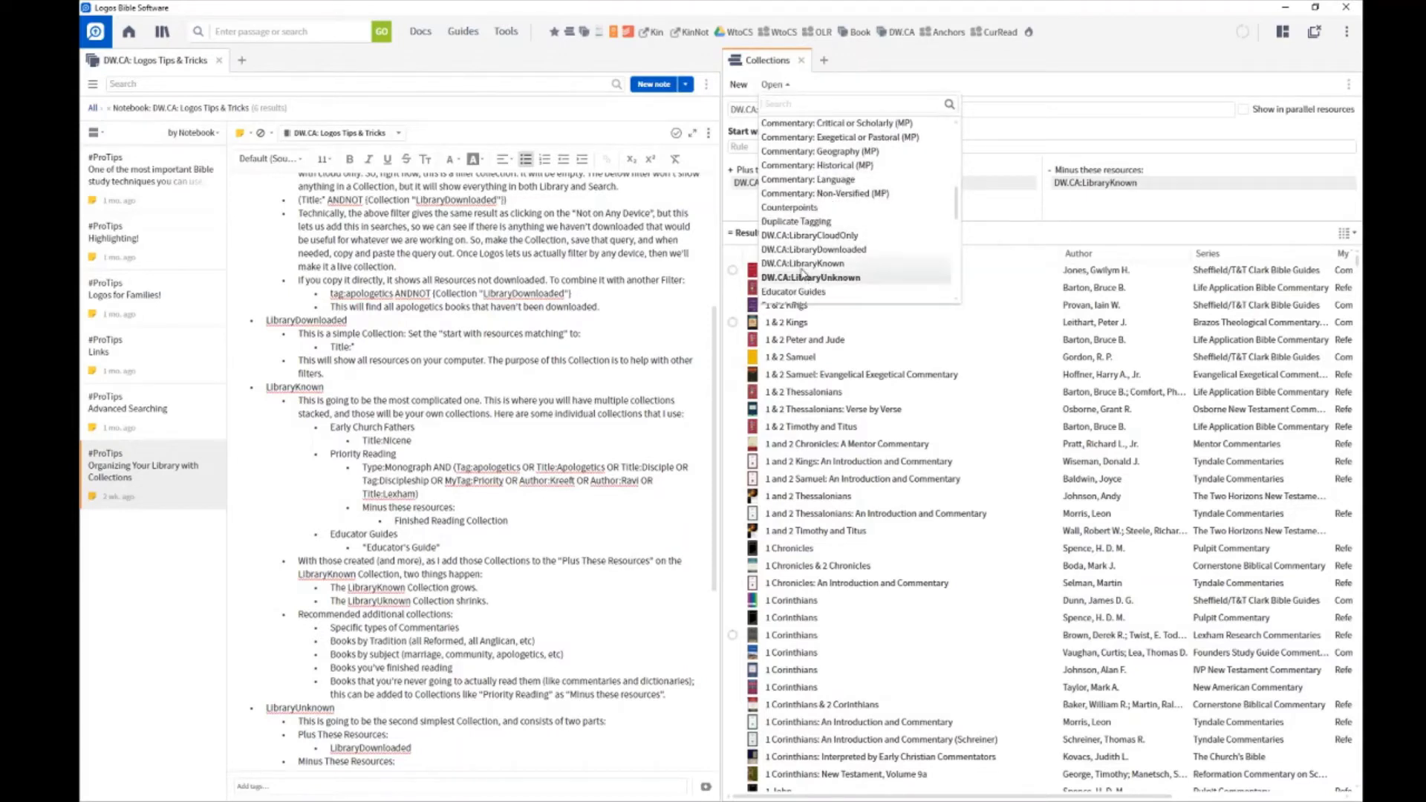
click(1103, 195)
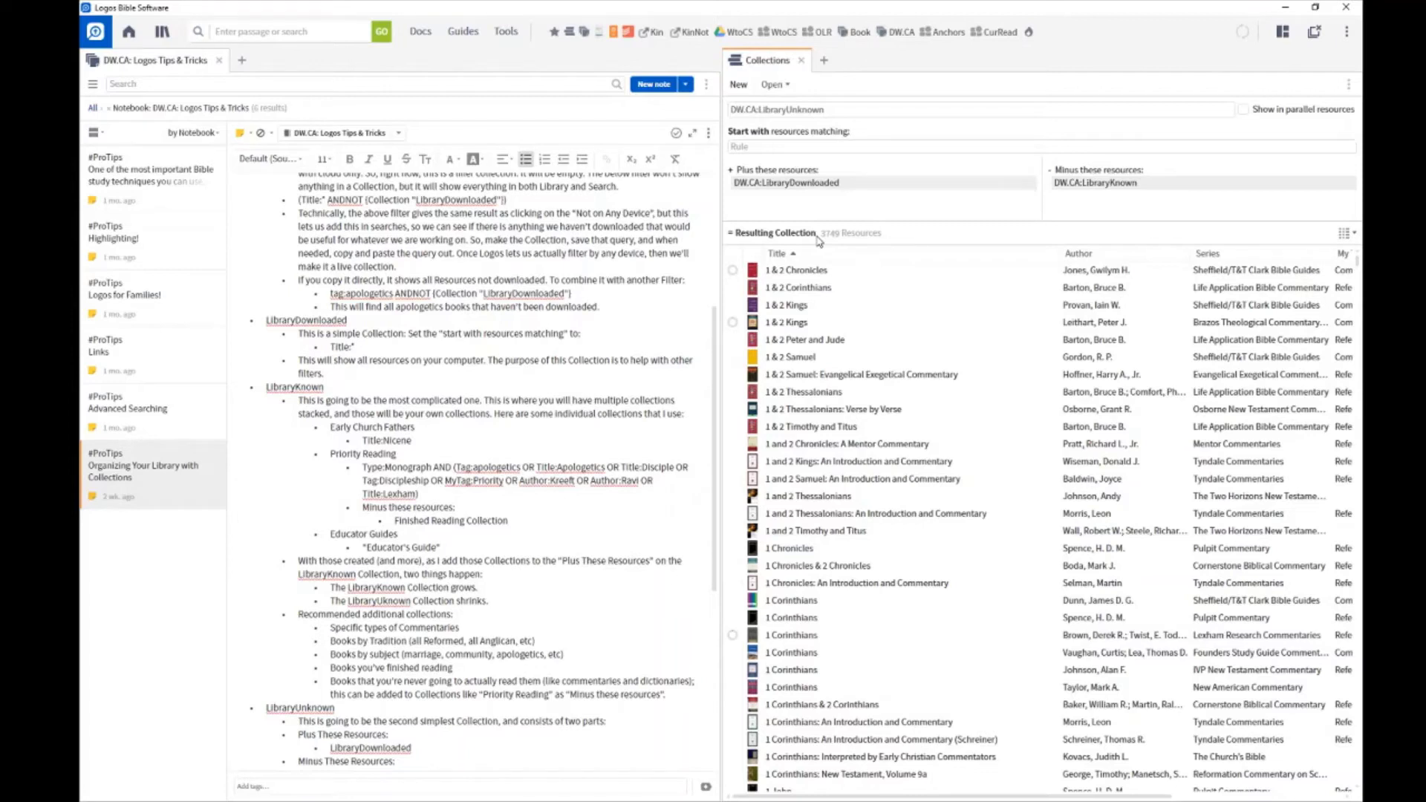
Step: Open the DW.CA:LibraryKnown collection to view the collections it includes
click(774, 84)
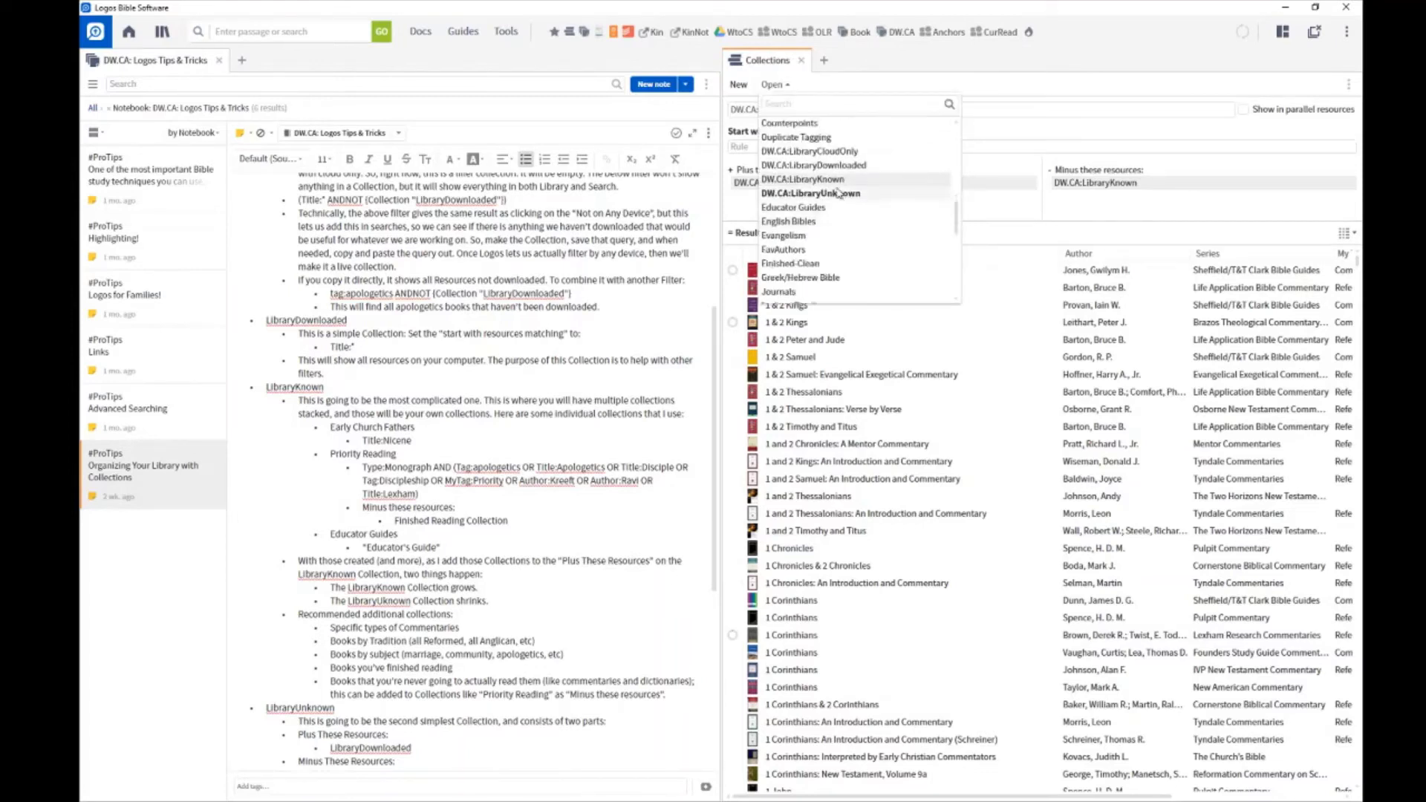
click(837, 193)
click(775, 84)
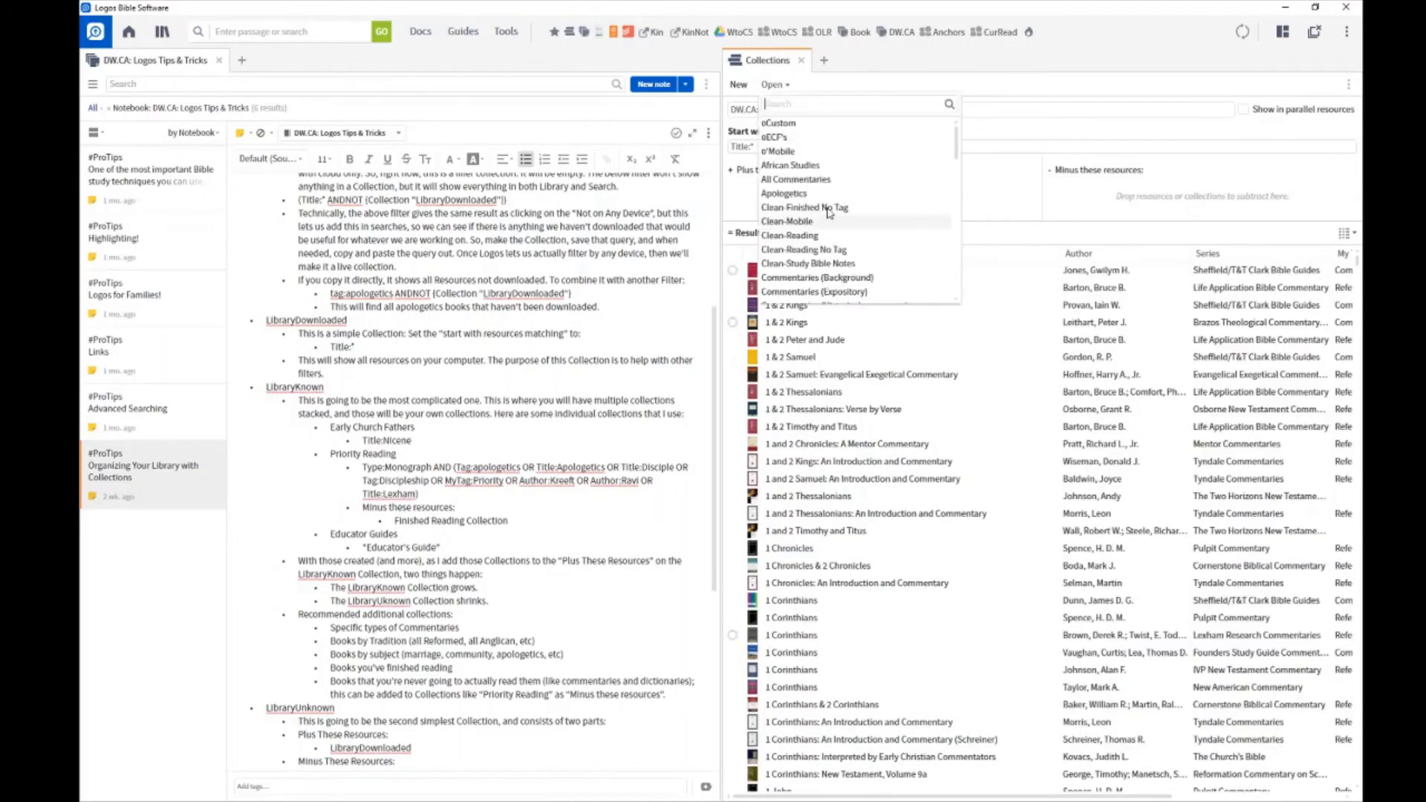
scroll(829, 214, down, 10)
click(888, 258)
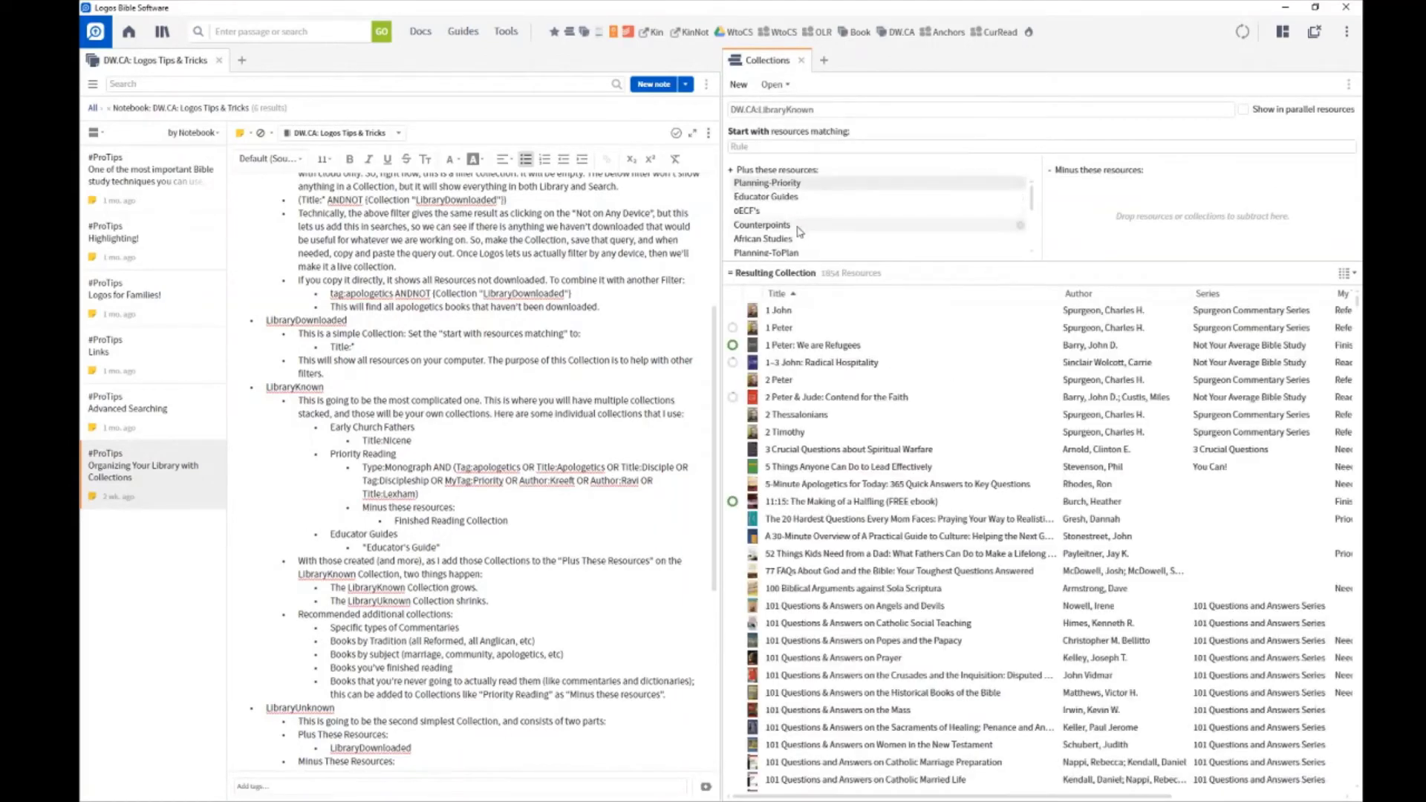
Step: Add the Commentaries (One Volume) collection to the resources included in DW.CA:LibraryKnown
click(772, 85)
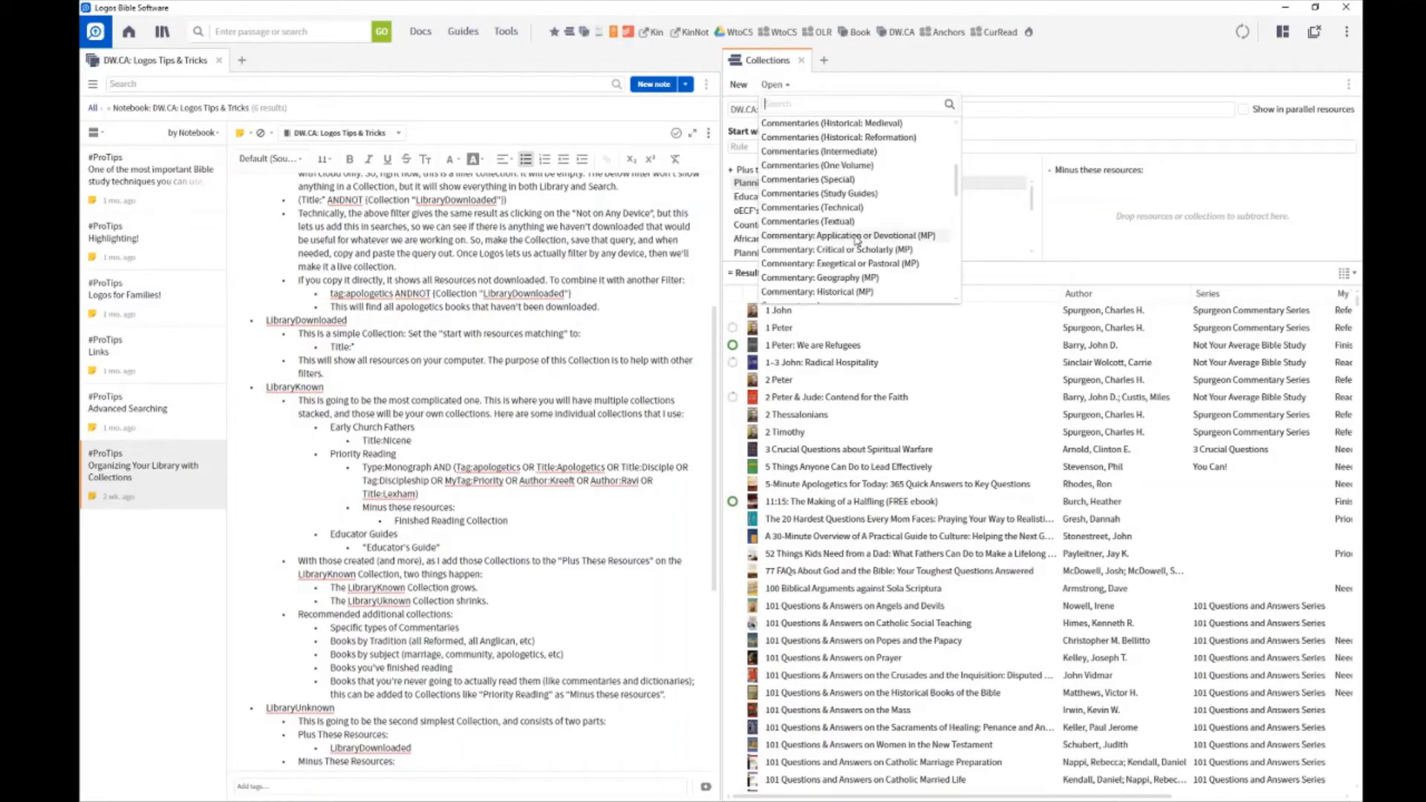
drag(810, 165, 915, 231)
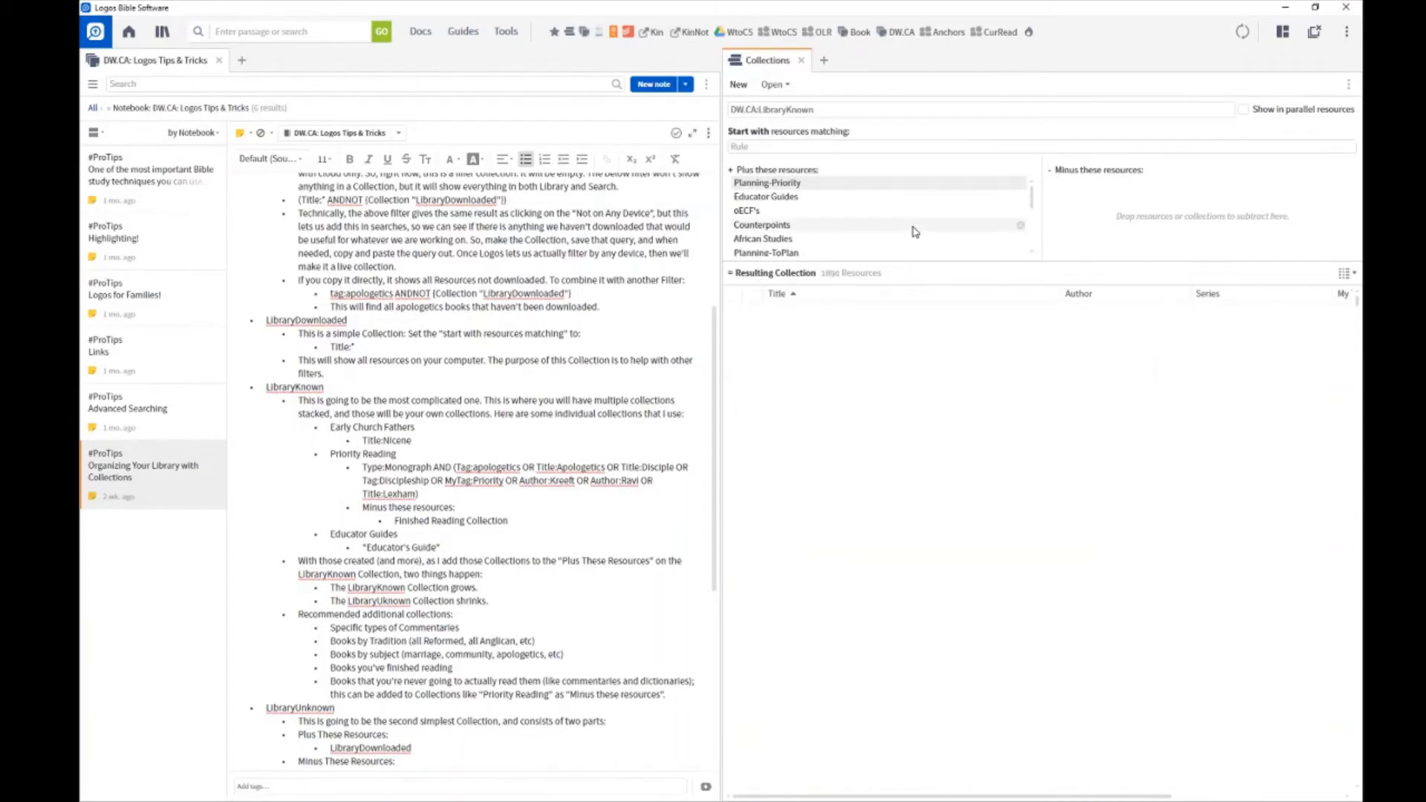
scroll(866, 240, down, 5)
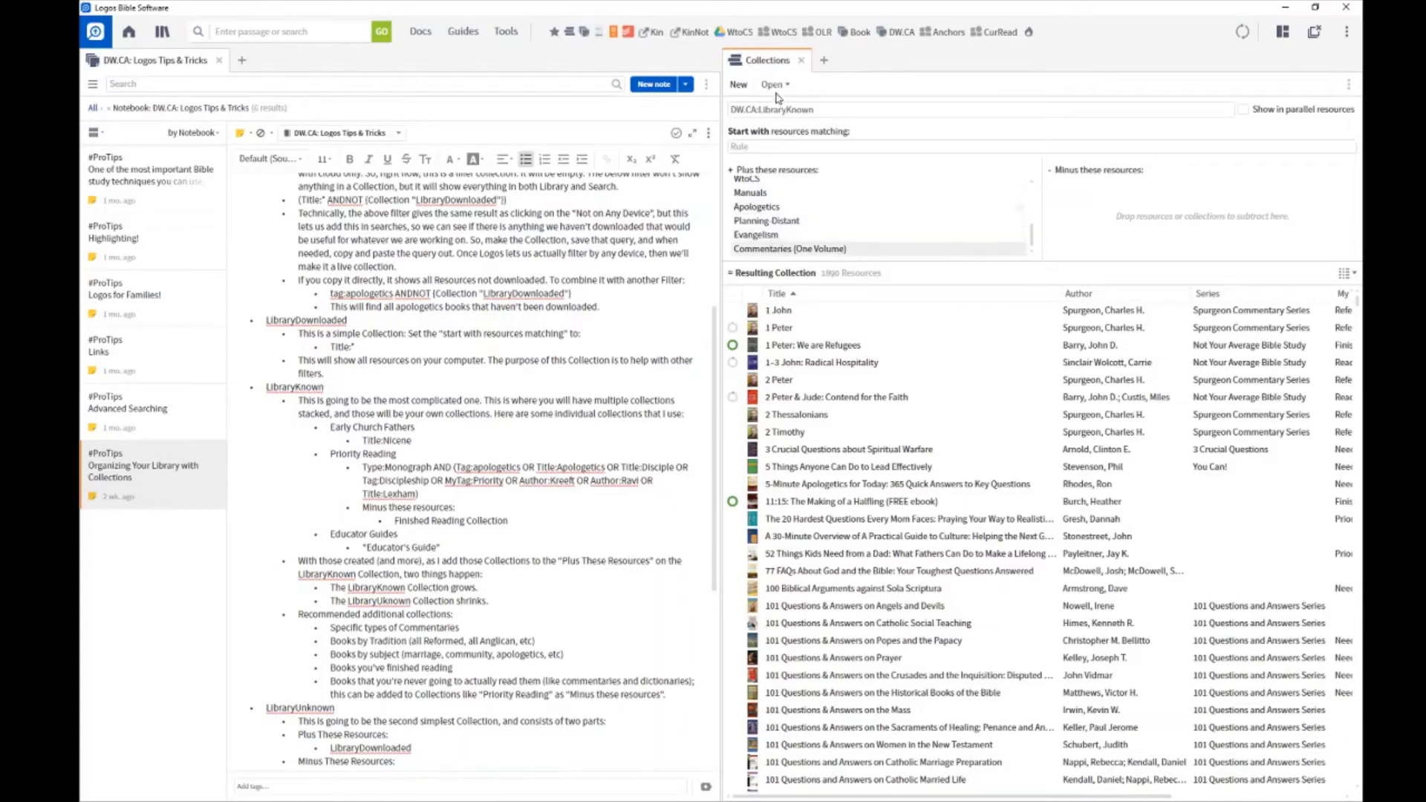
Step: Open the DW.CA:LibraryUnknown collection to check its resource count
click(819, 245)
scroll(845, 227, down, 3)
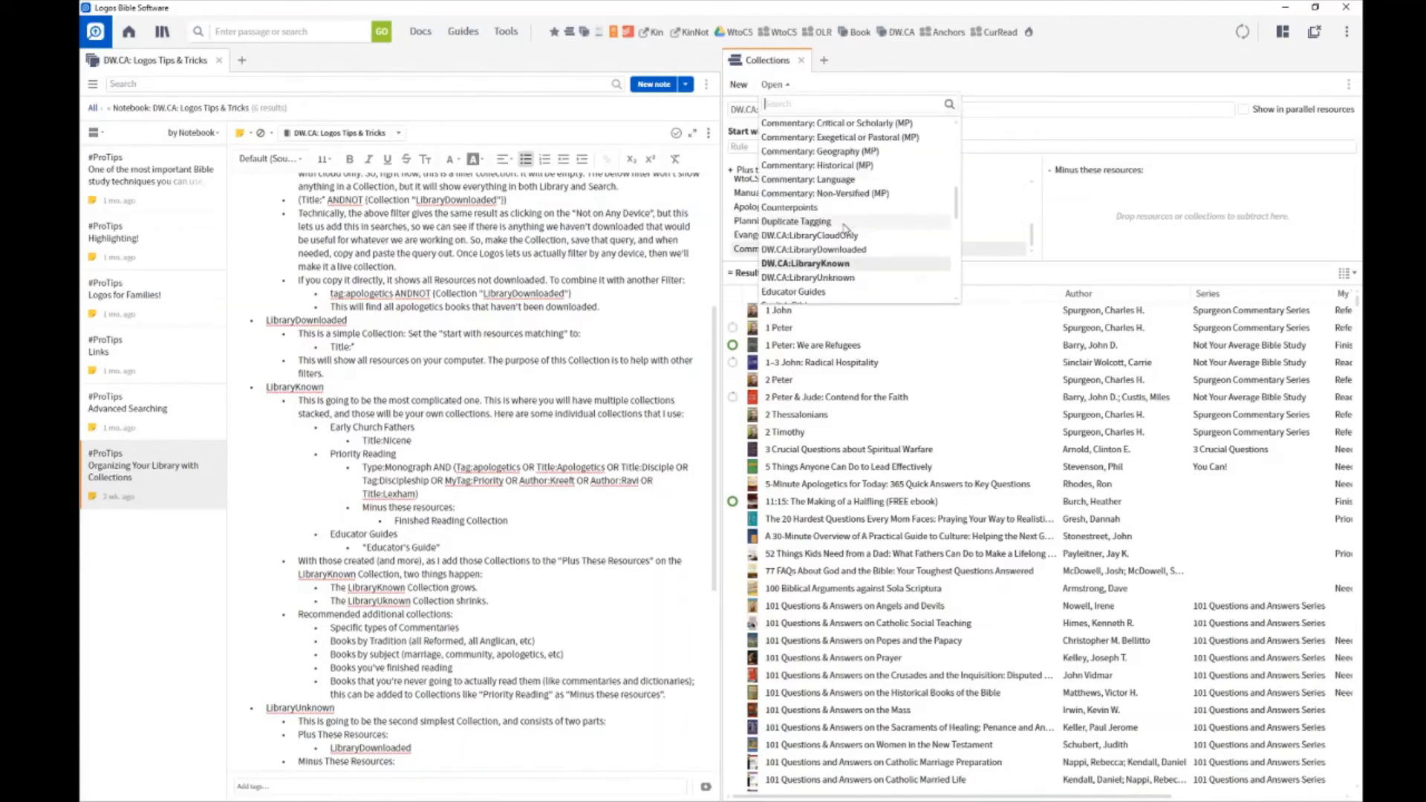
click(839, 275)
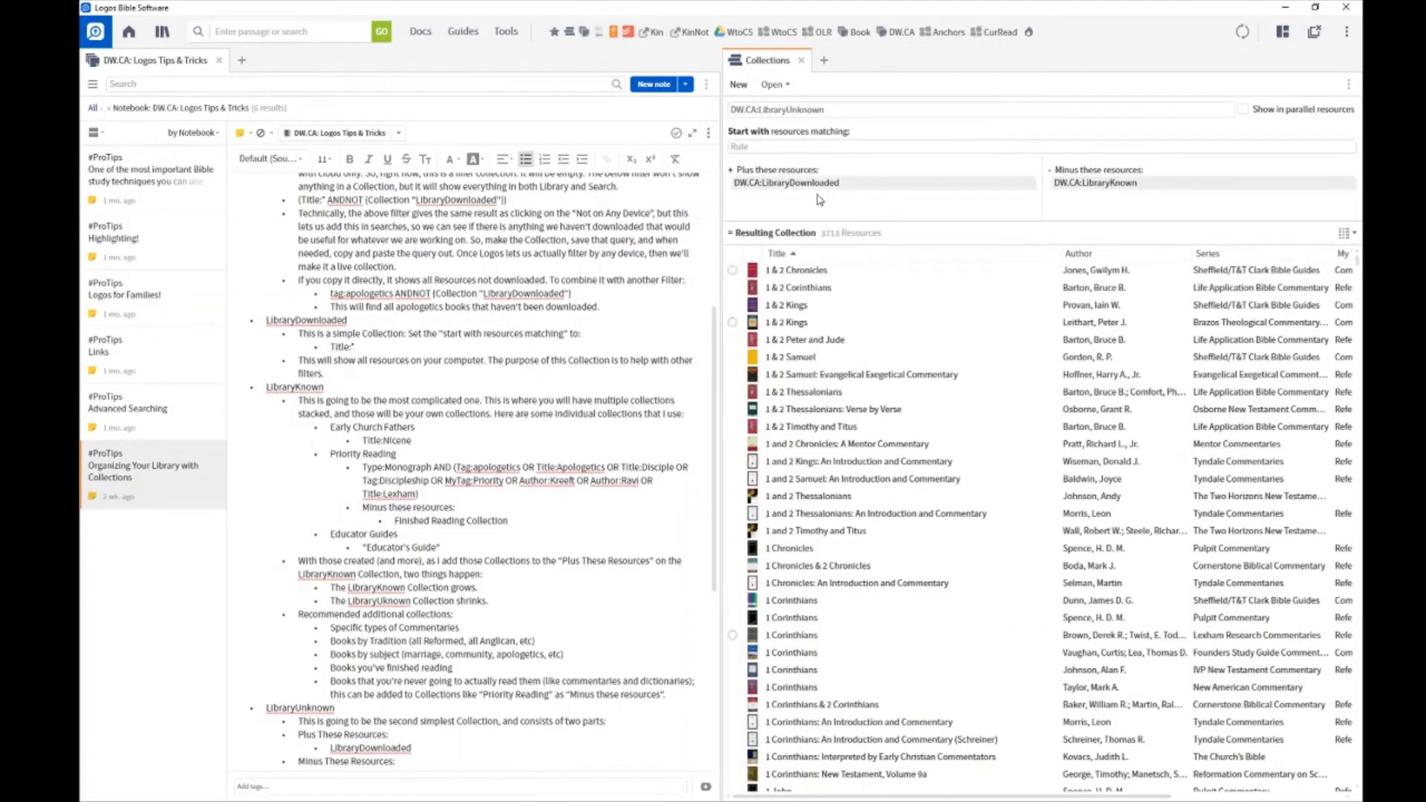
Step: Reopen DW.CA:LibraryKnown and remove Commentaries (One Volume) from its included resources
click(765, 86)
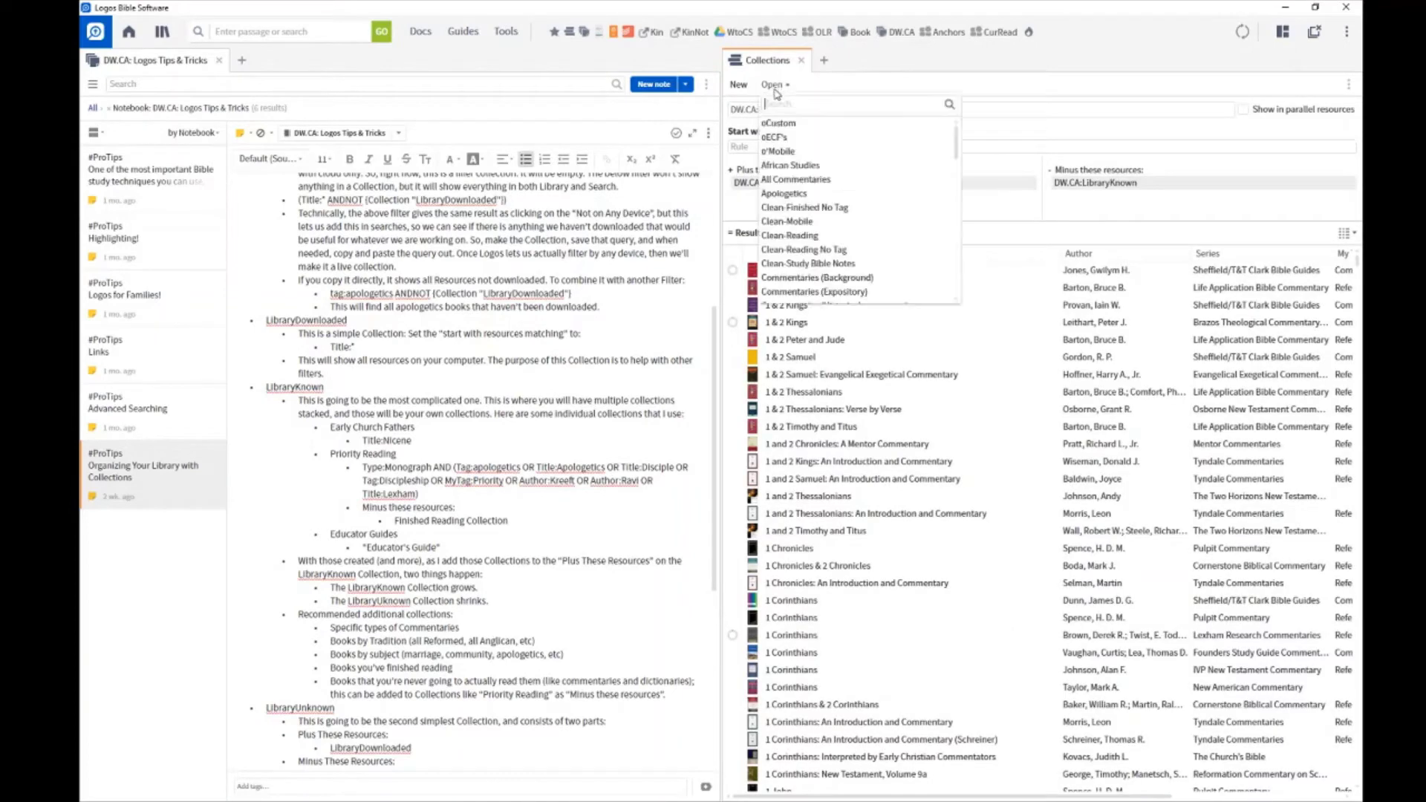
scroll(864, 271, down, 5)
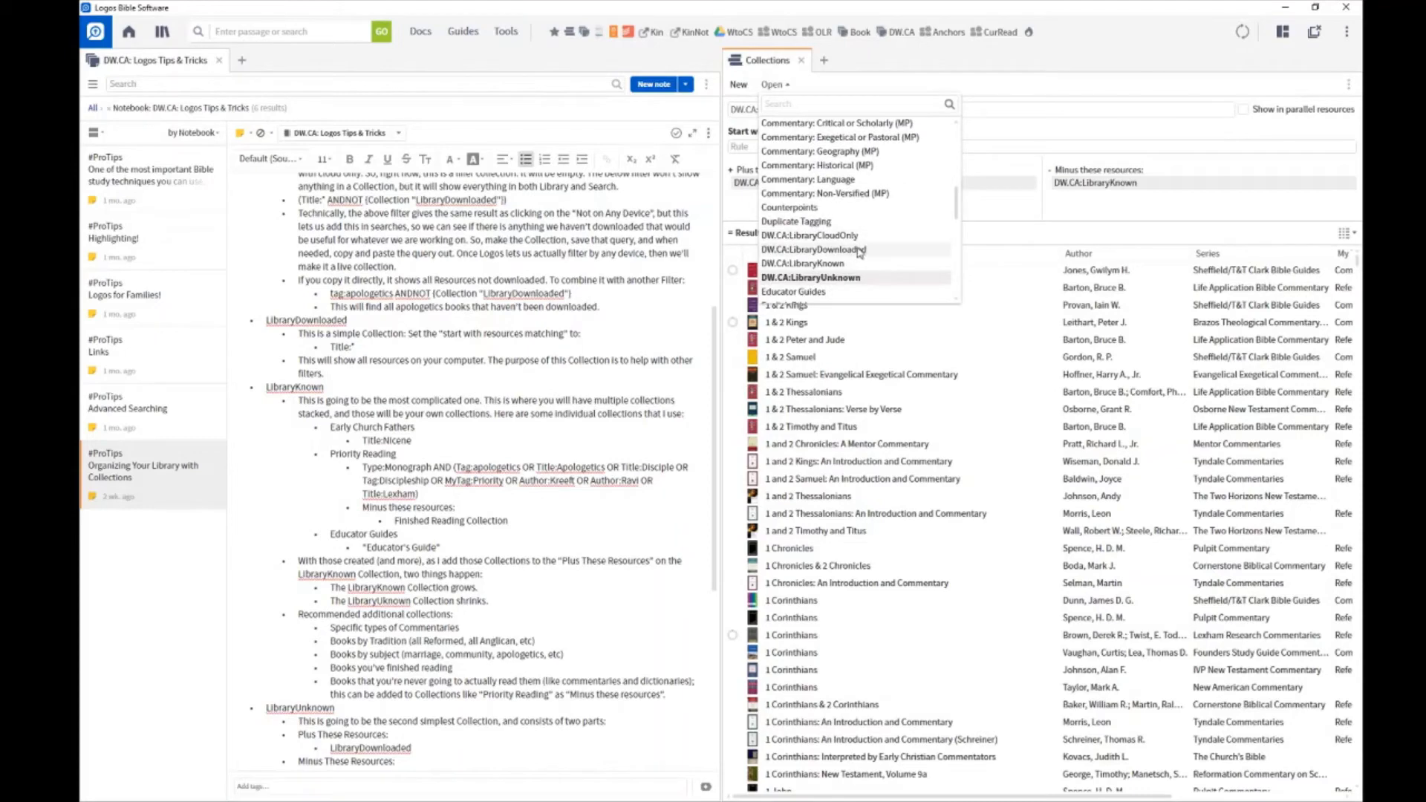
click(862, 277)
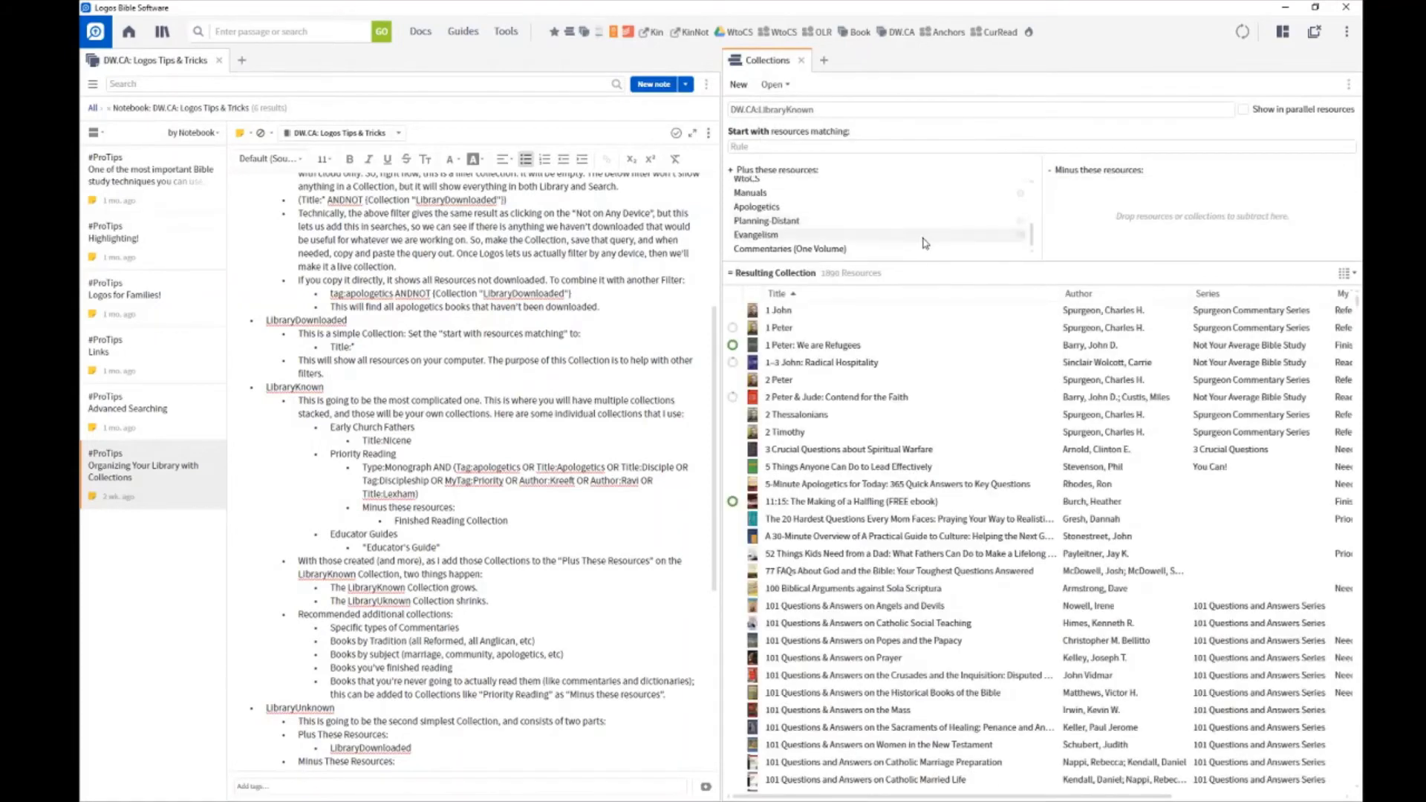
click(1021, 251)
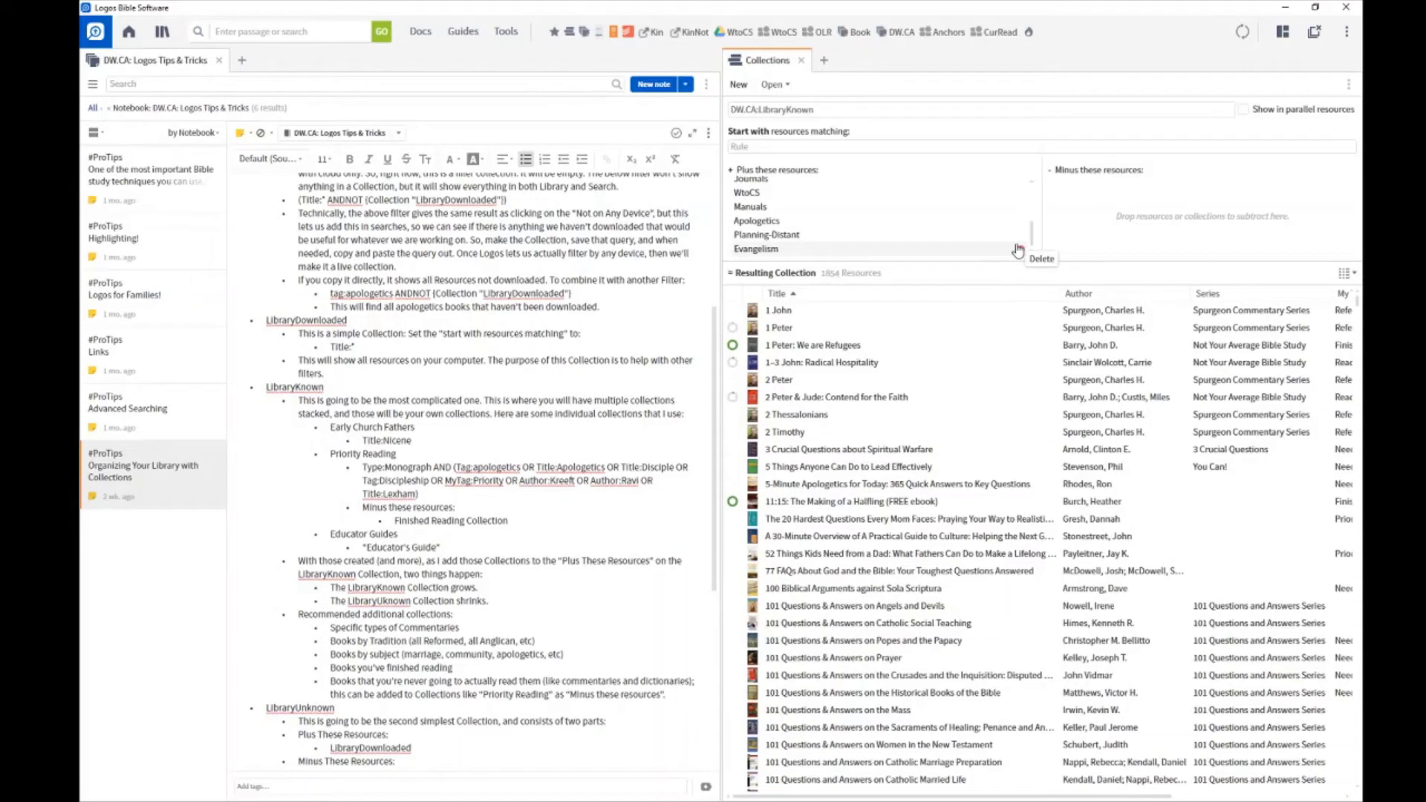
Step: Open the African Studies collection to view the rule and the resources it gathers
scroll(988, 234, up, 5)
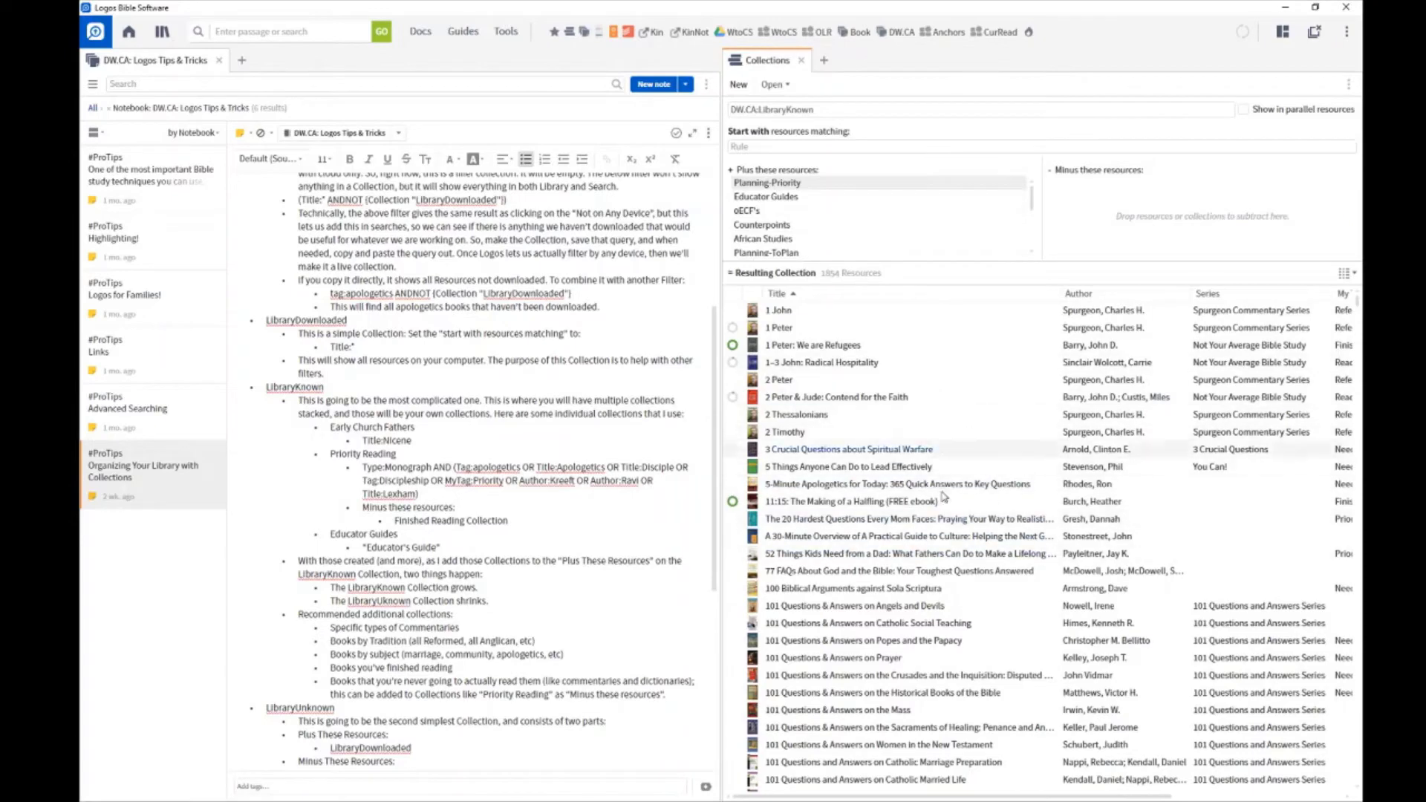
mouse_move(951, 493)
mouse_move(952, 440)
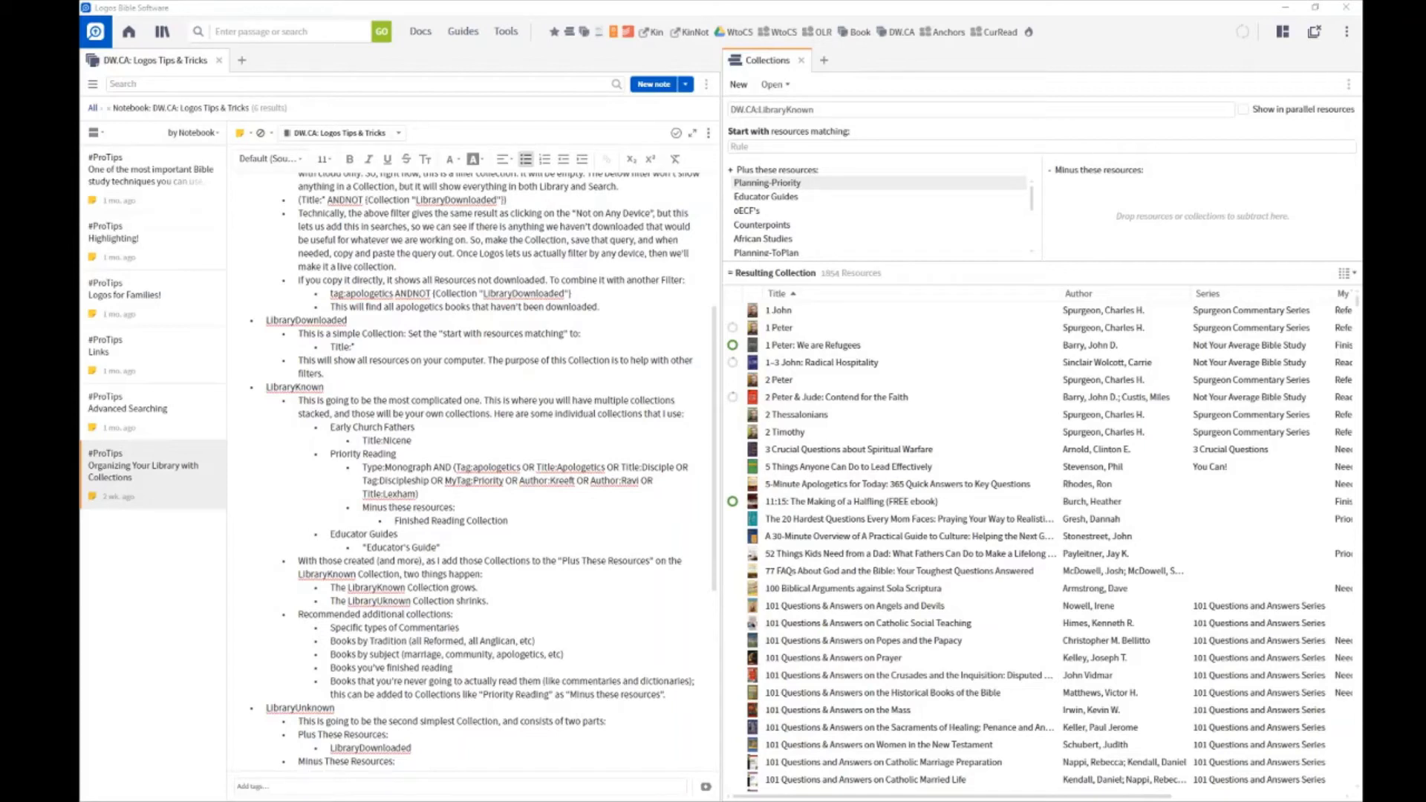
click(779, 85)
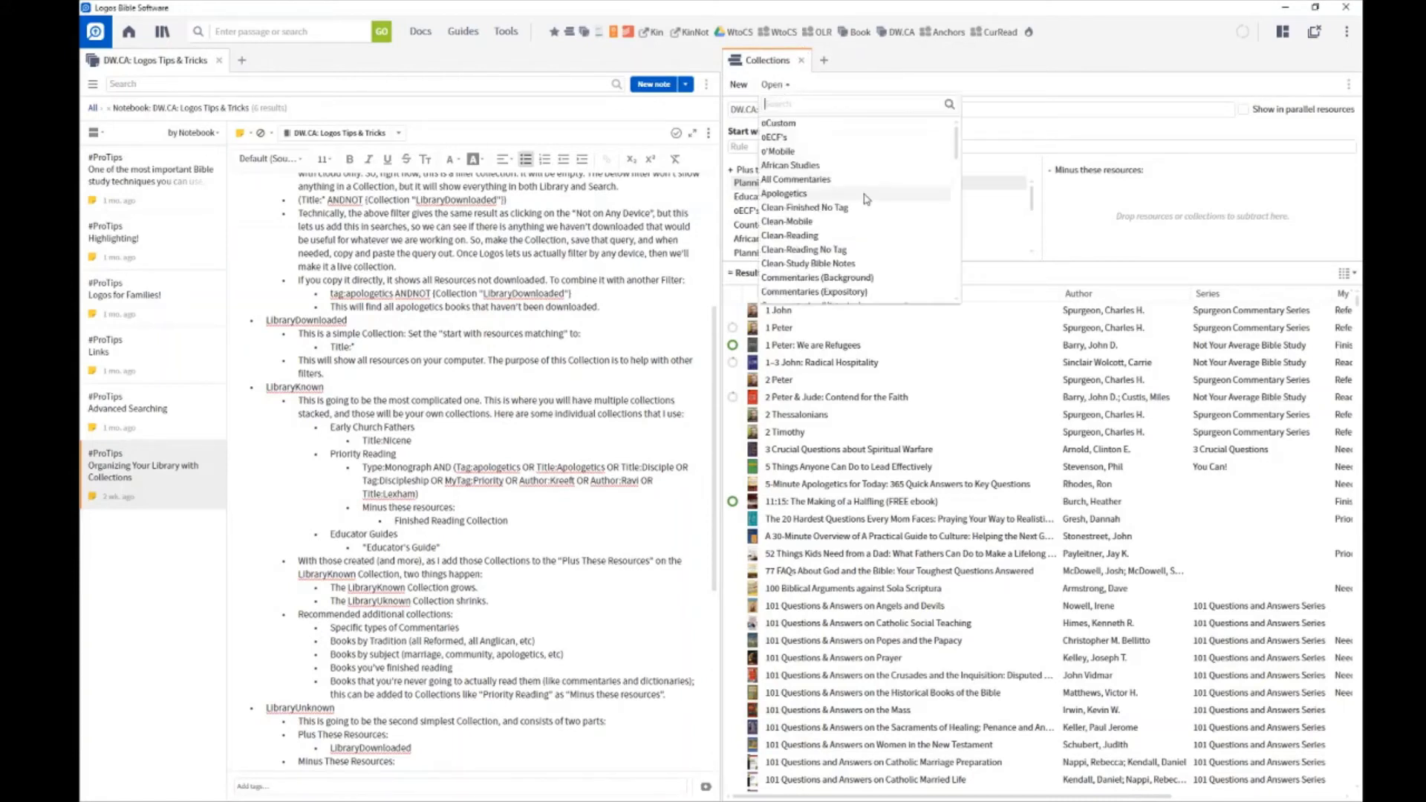
click(828, 166)
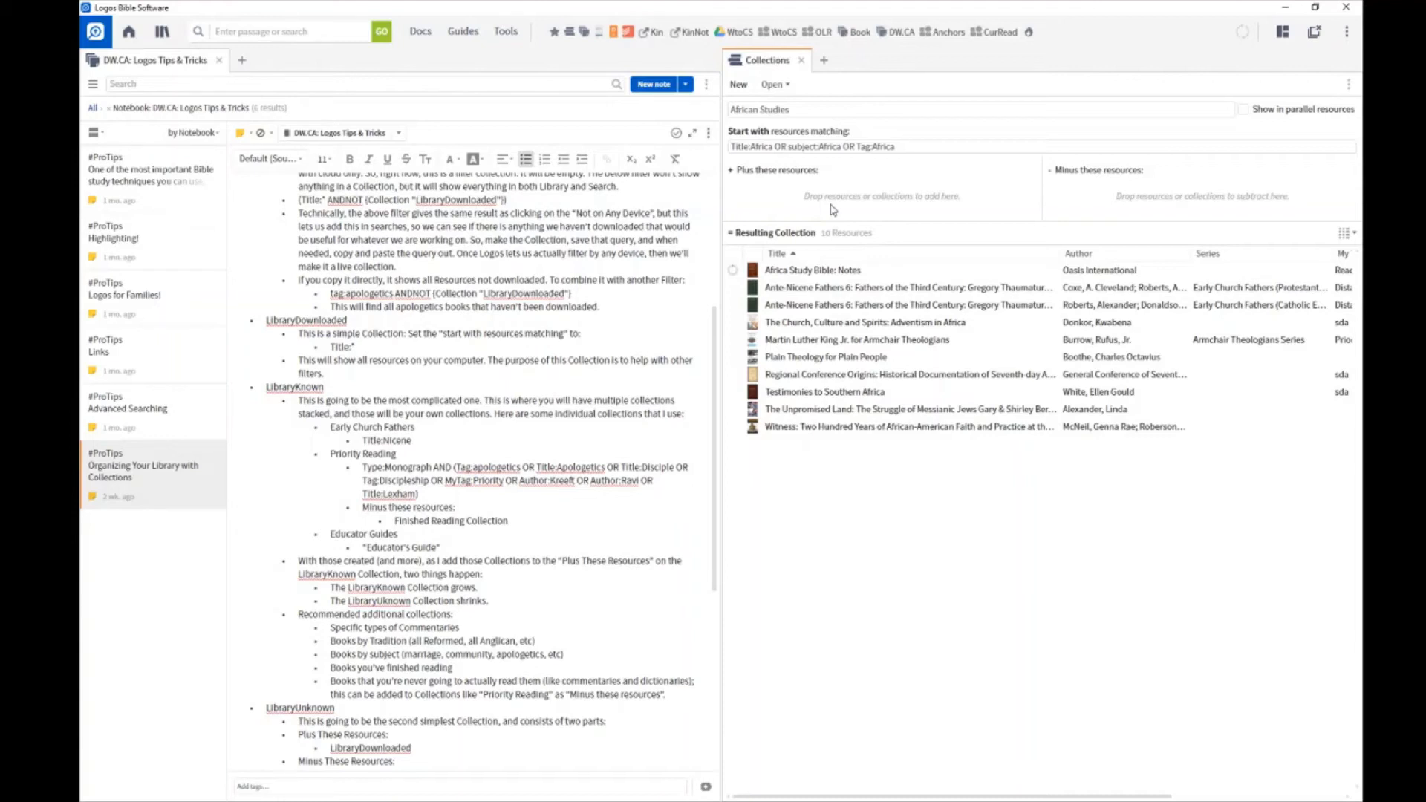
Step: Open the FavAuthors collection to examine its author-based rule
click(776, 87)
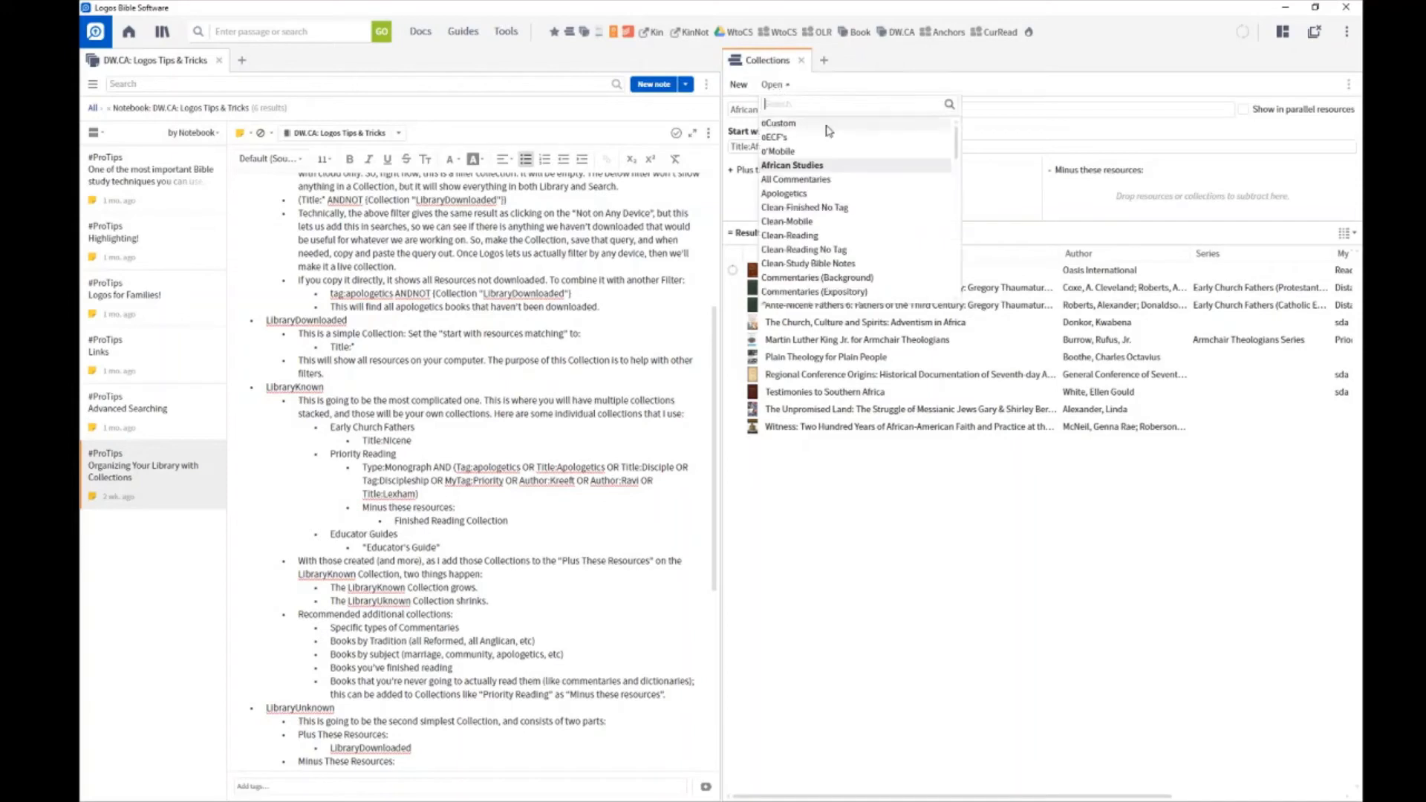
scroll(854, 201, down, 10)
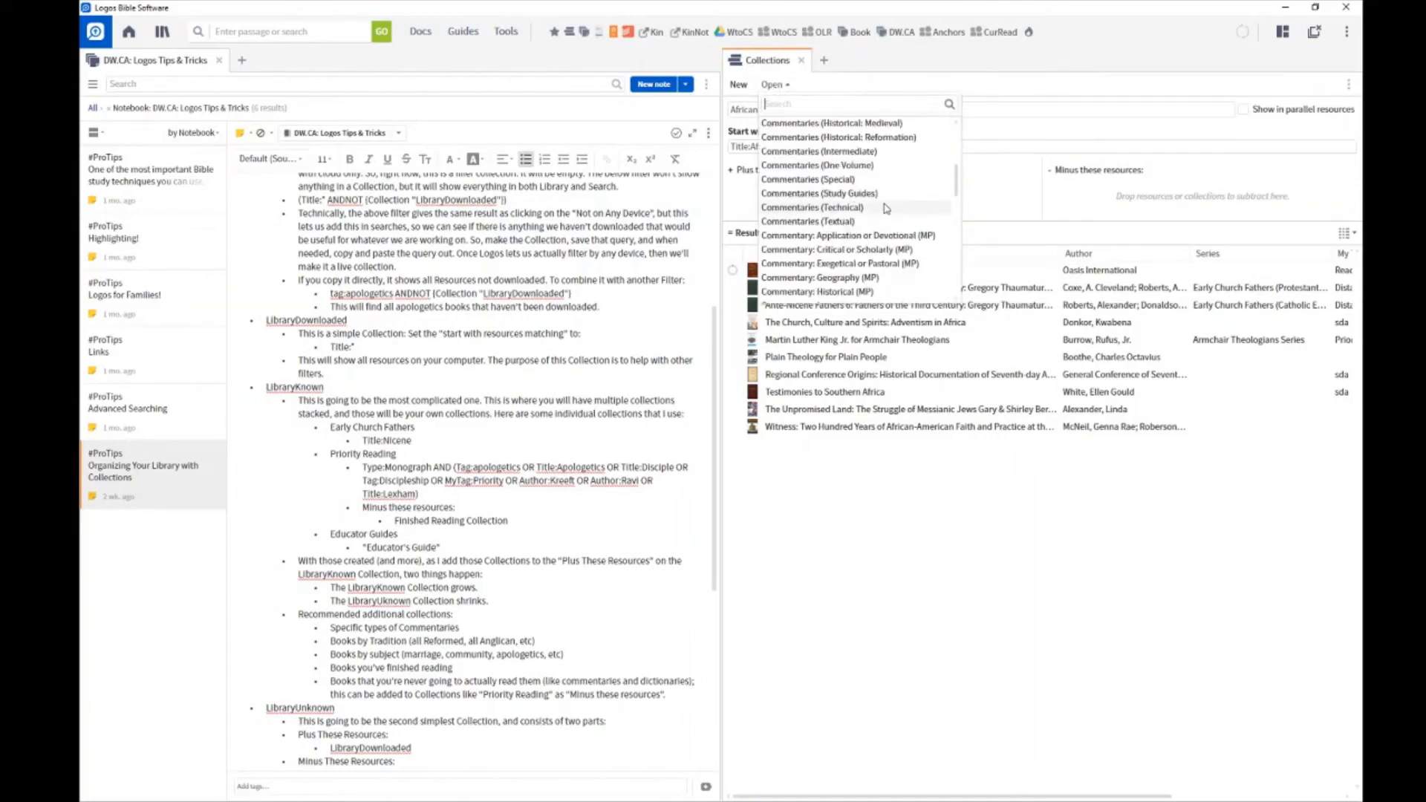
scroll(866, 208, up, 1)
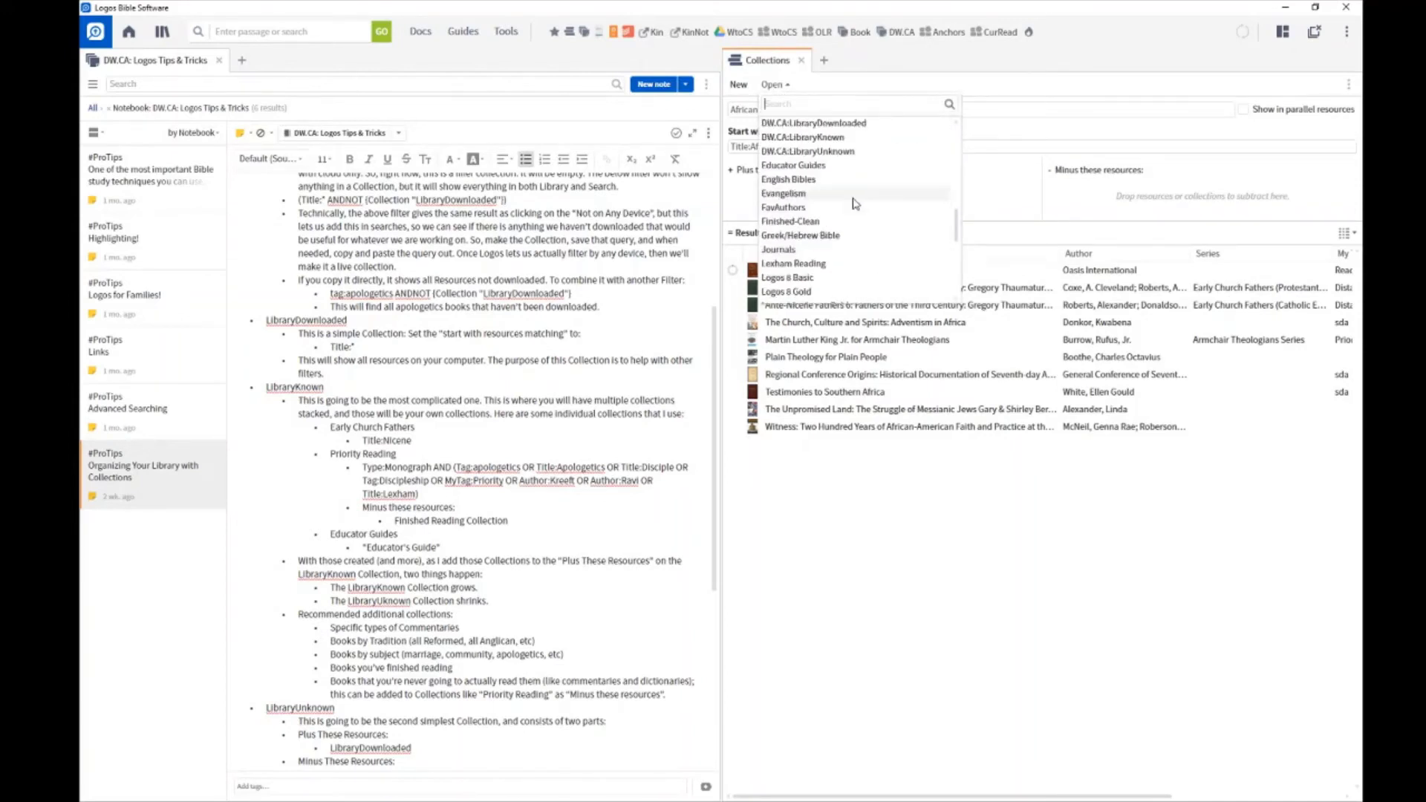
click(800, 211)
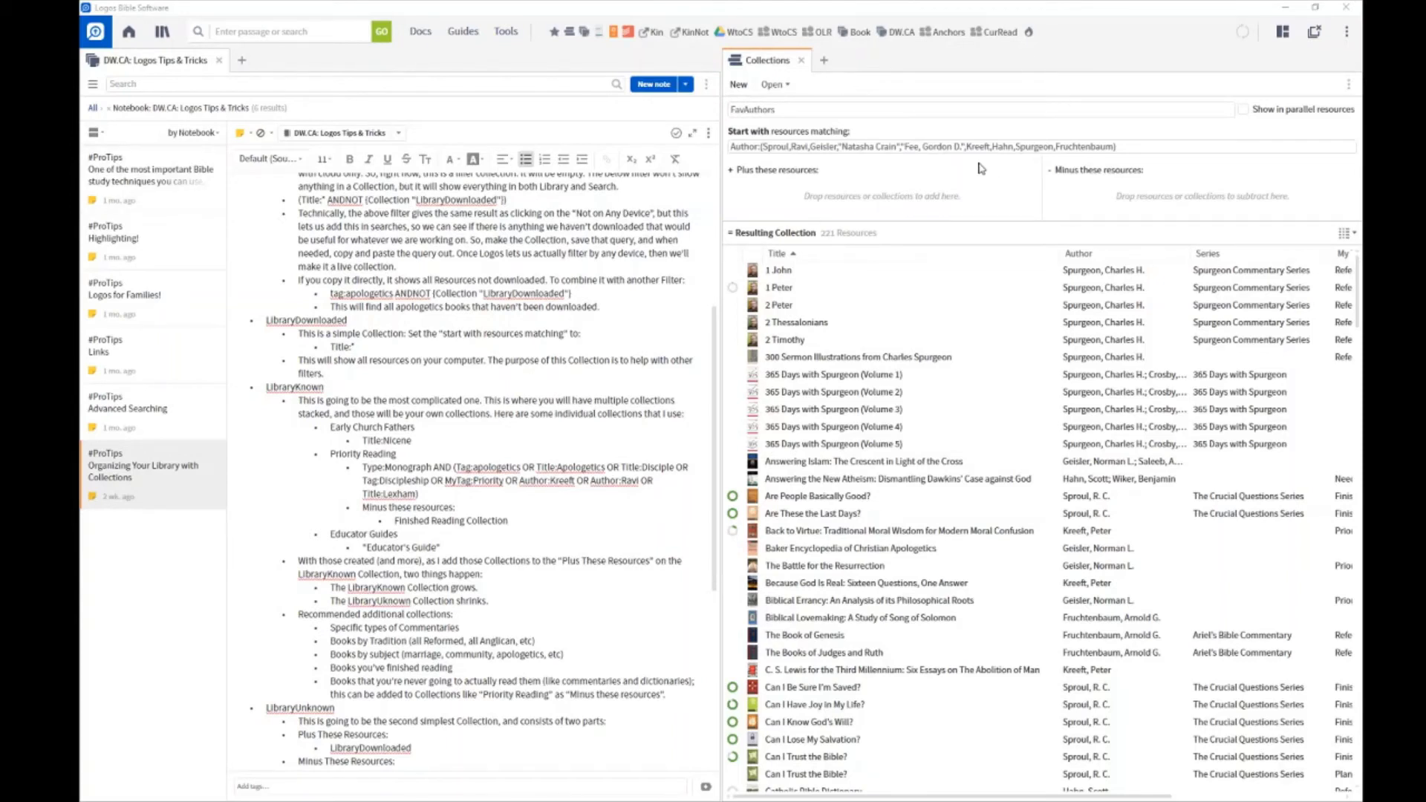
Step: Open the Apologetics collection to view its tag-based rule and matching resources
click(784, 92)
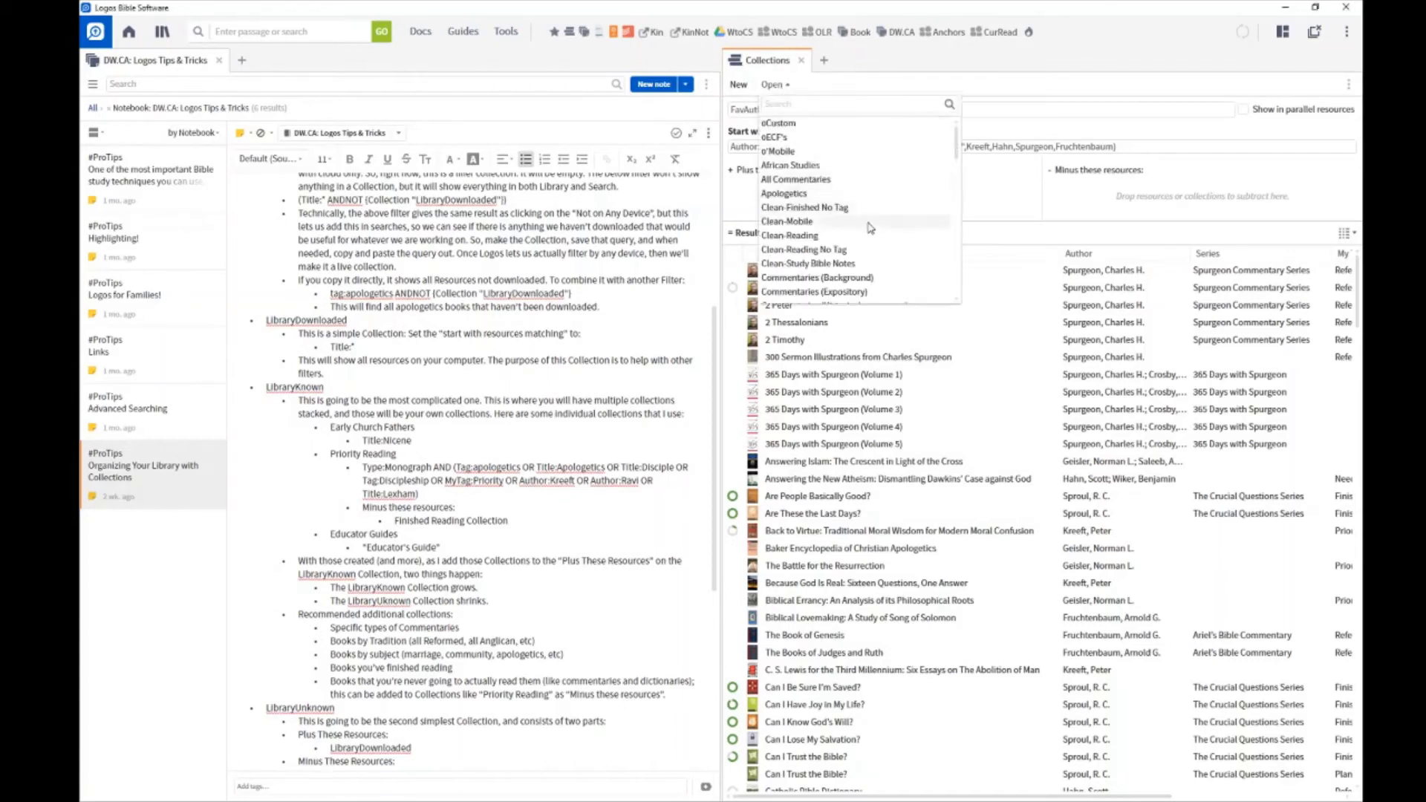
scroll(859, 221, down, 5)
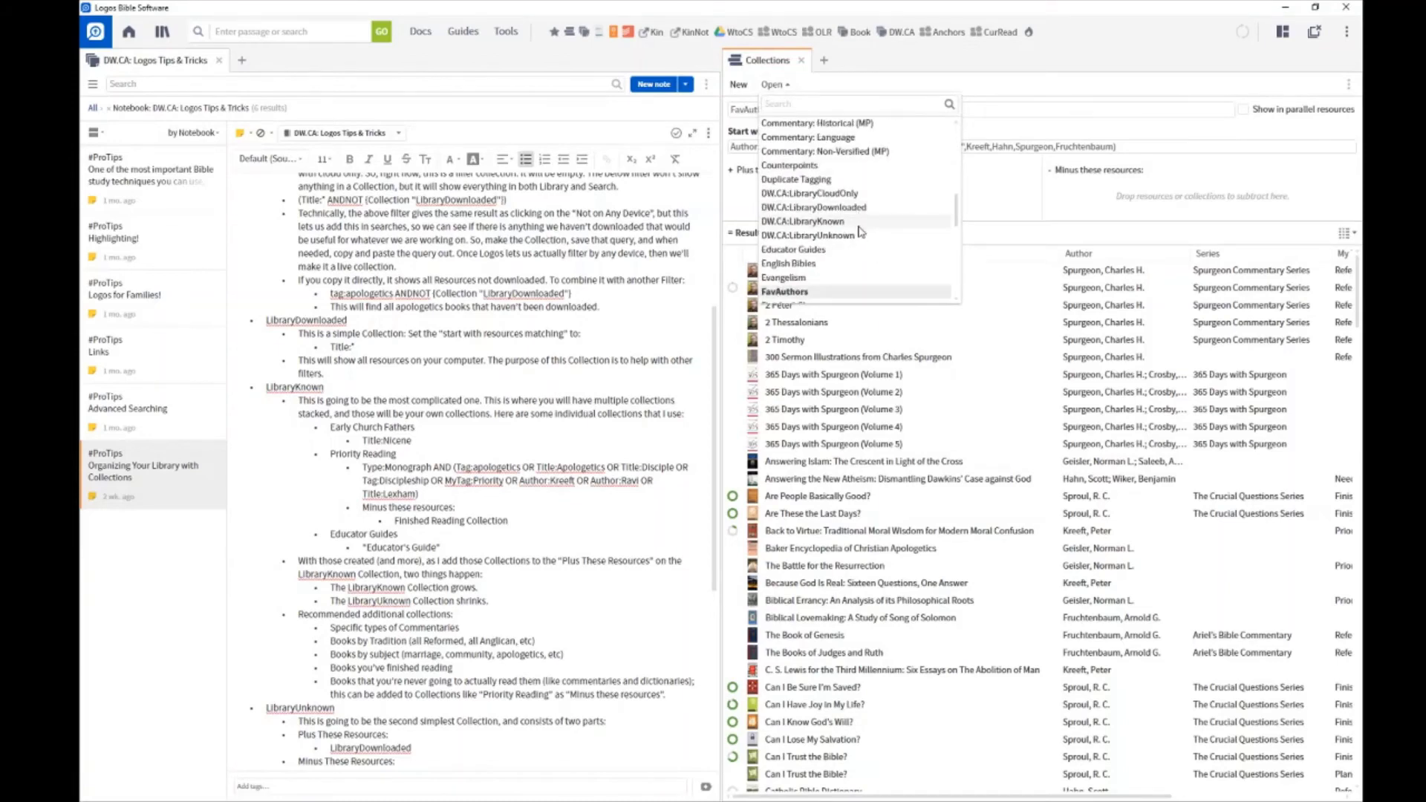
scroll(859, 223, up, 5)
click(834, 194)
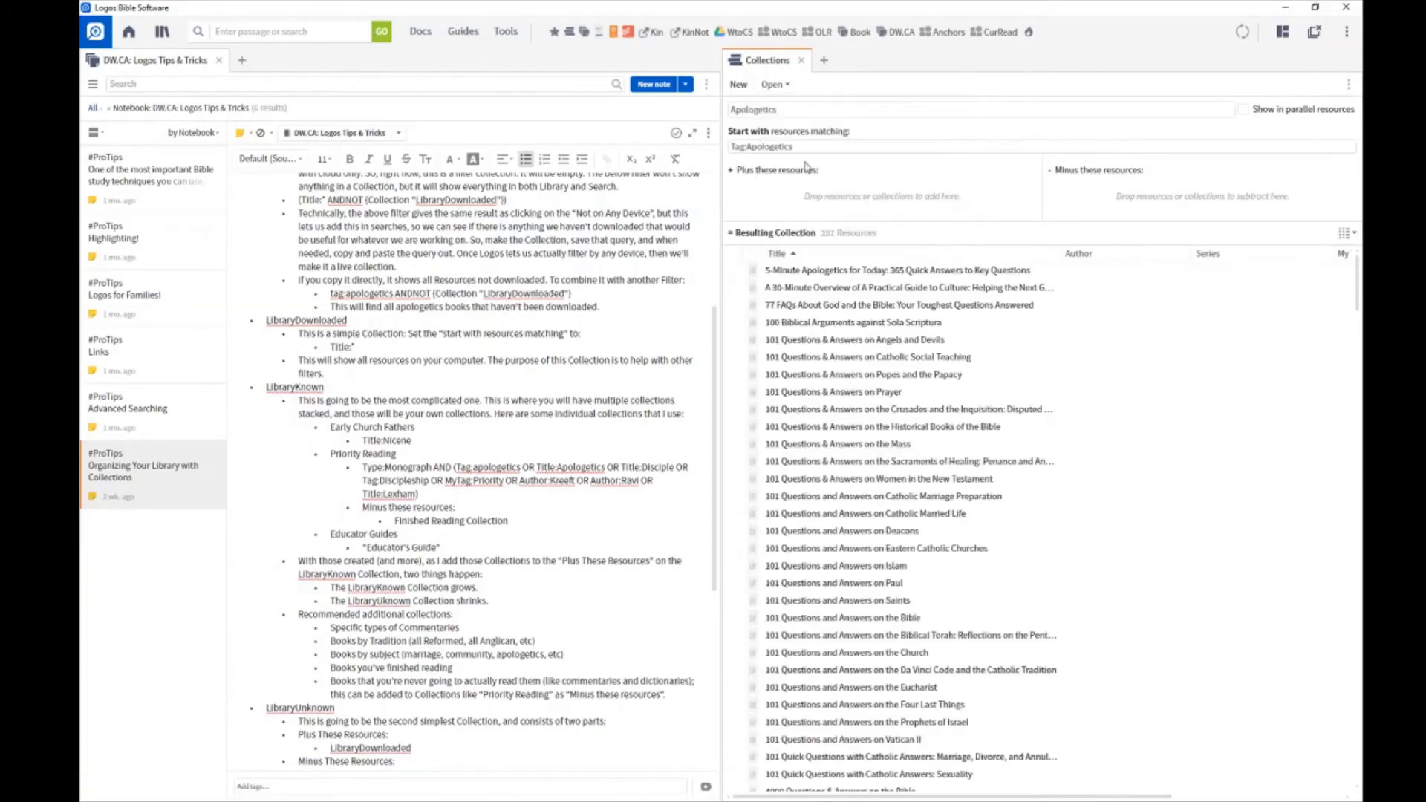
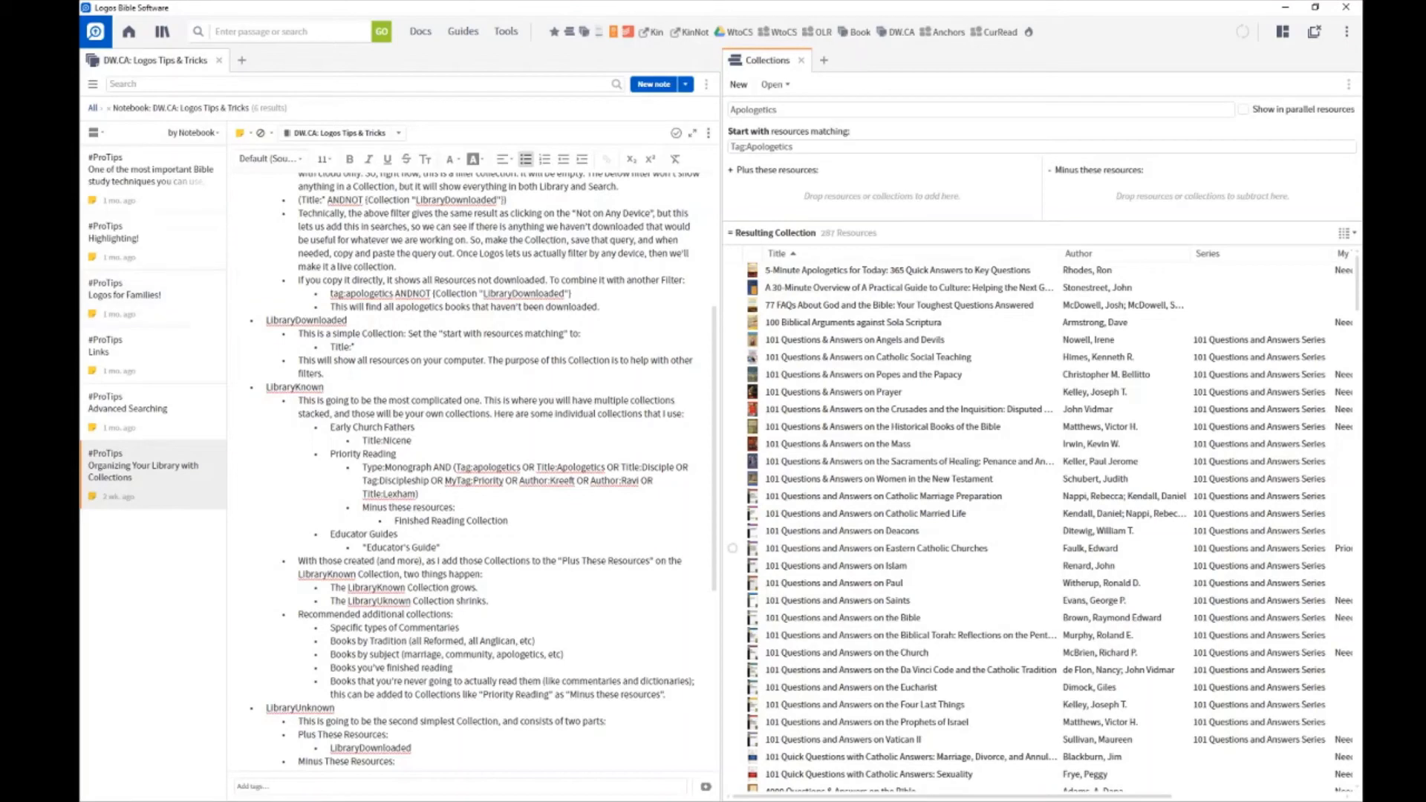
Step: Open the Library in a floating window and search it for (Collection "Apologetics")
key(ctrl+shift+l)
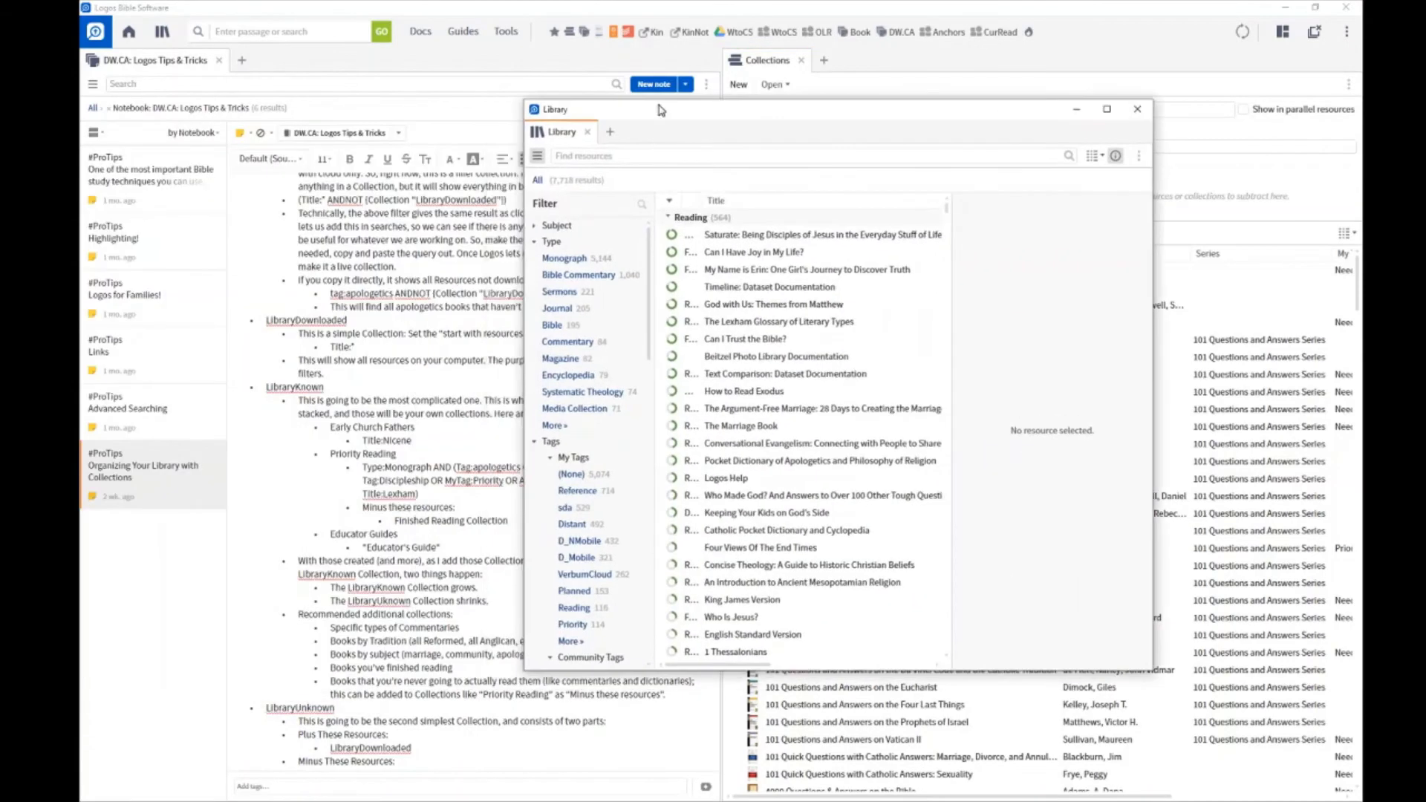
click(621, 164)
text(()
text(Collecitor)
key(BackSpace)
key(BackSpace)
key(BackSpace)
key(BackSpace)
key(BackSpace)
text(ction "Ap)
text(ologetics")
text())
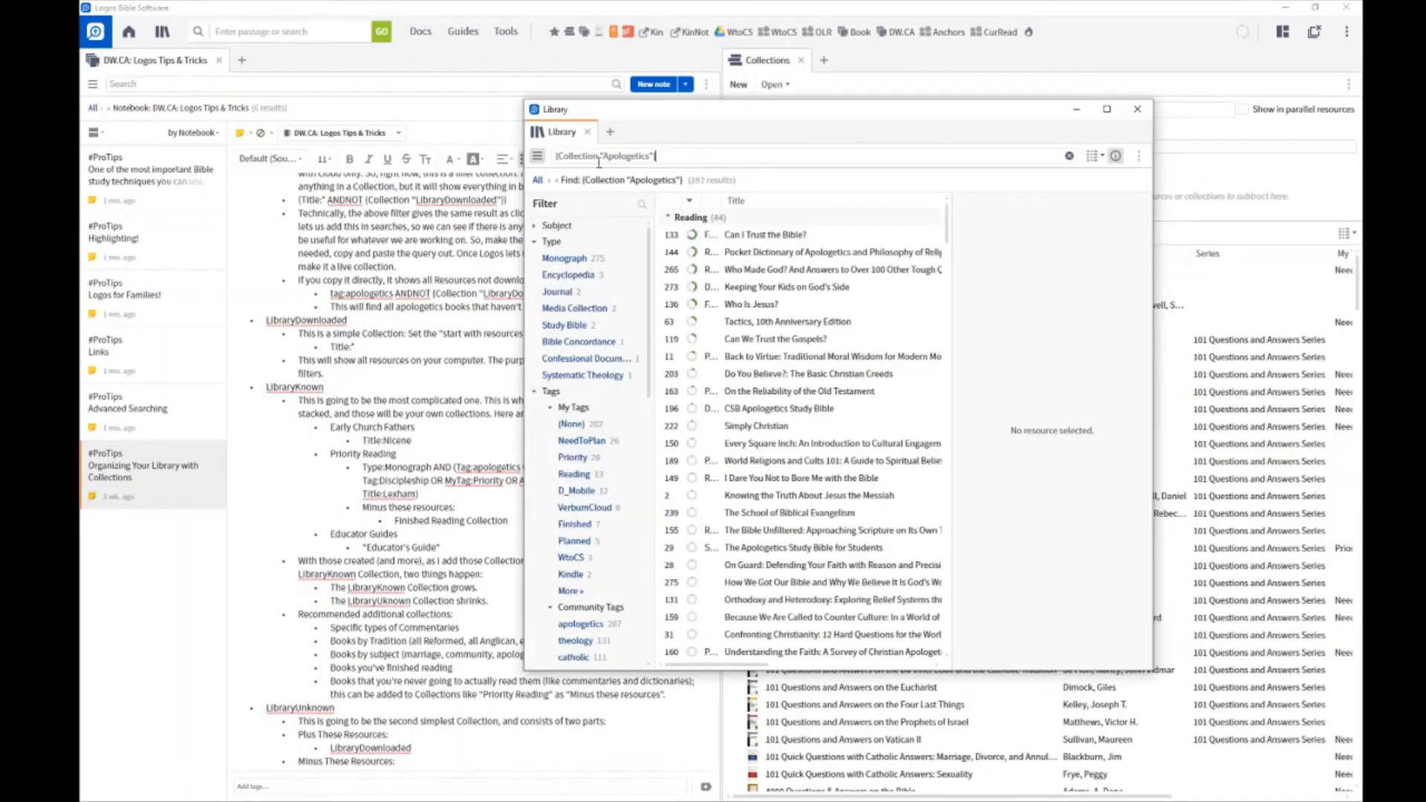
Step: Change the Library search to Apologetics ANDNOT (Collection "Apologetics") to find related books outside that collection
drag(750, 116, 698, 104)
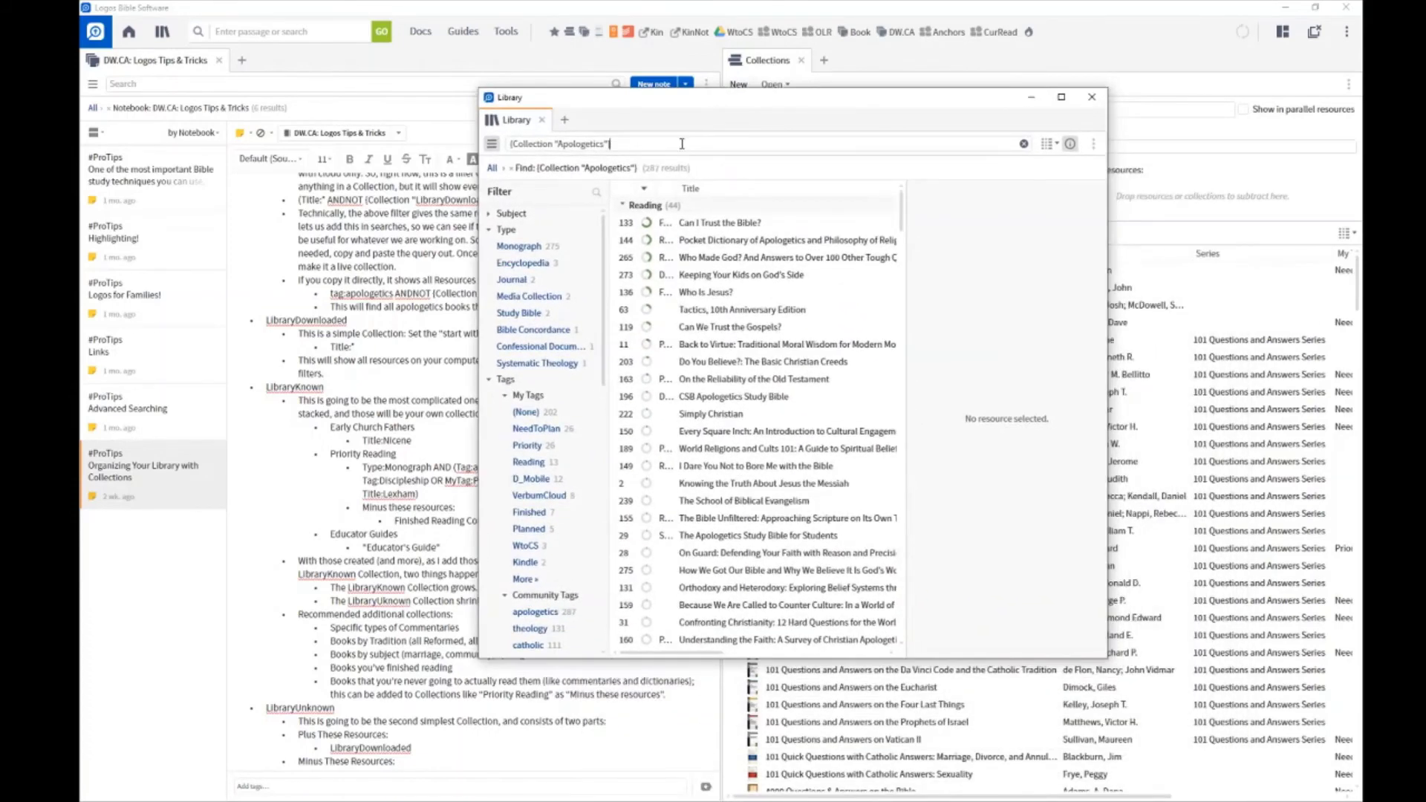
key(Home)
text(TAp)
text(ologetic)
text(s ANDNOT)
key(Return)
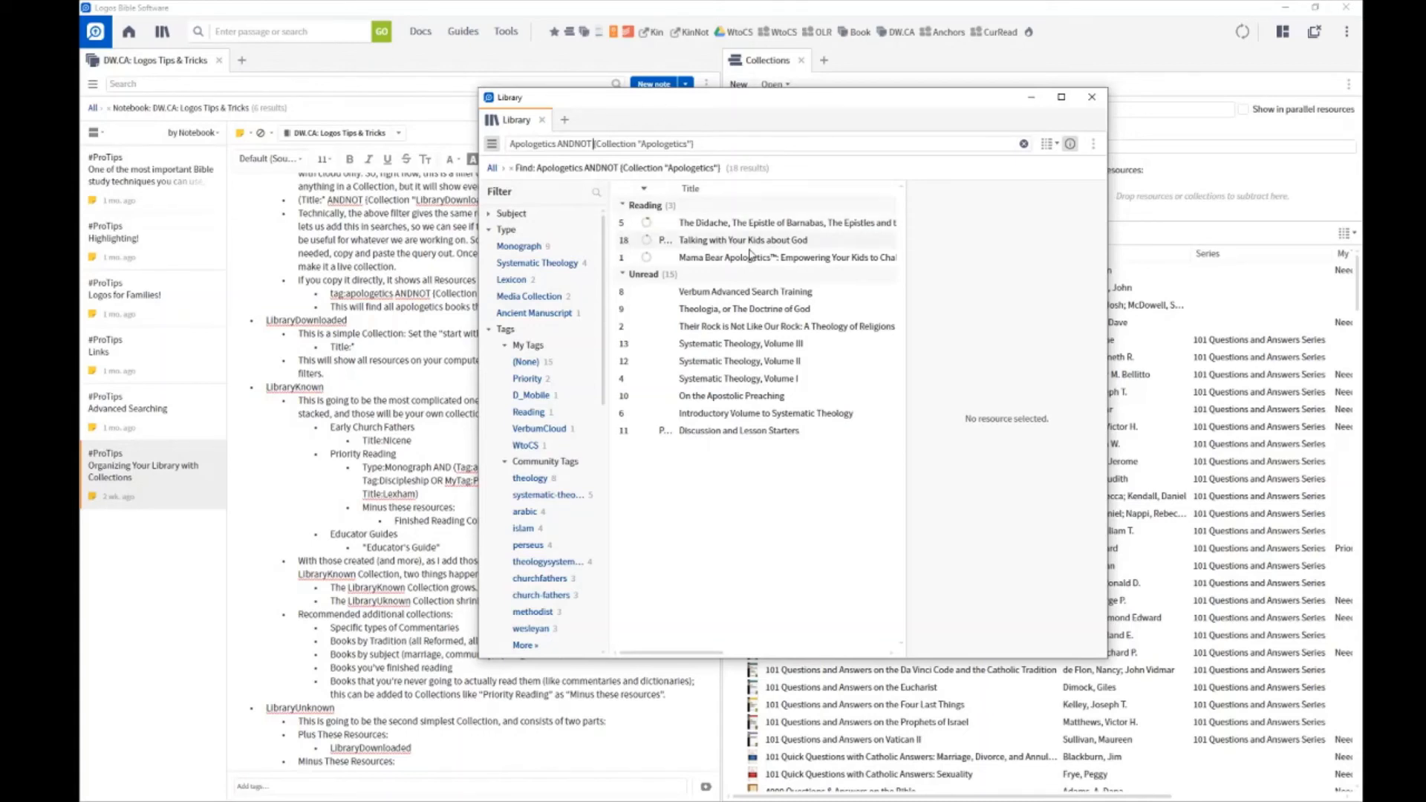
Step: Add the Apologetics tag to the book Talking with Your Kids about God and return to the Apologetics collection
click(765, 245)
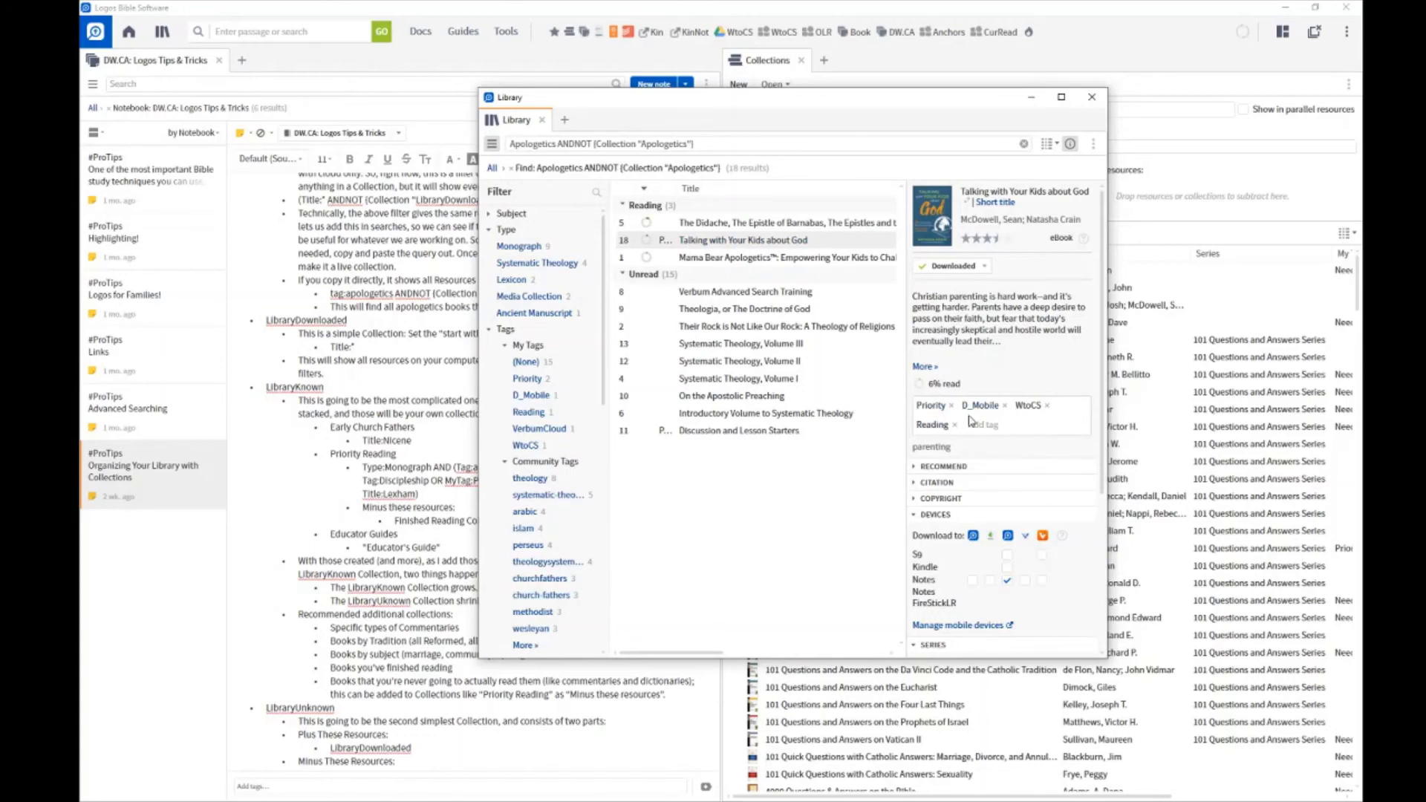
drag(793, 102, 511, 102)
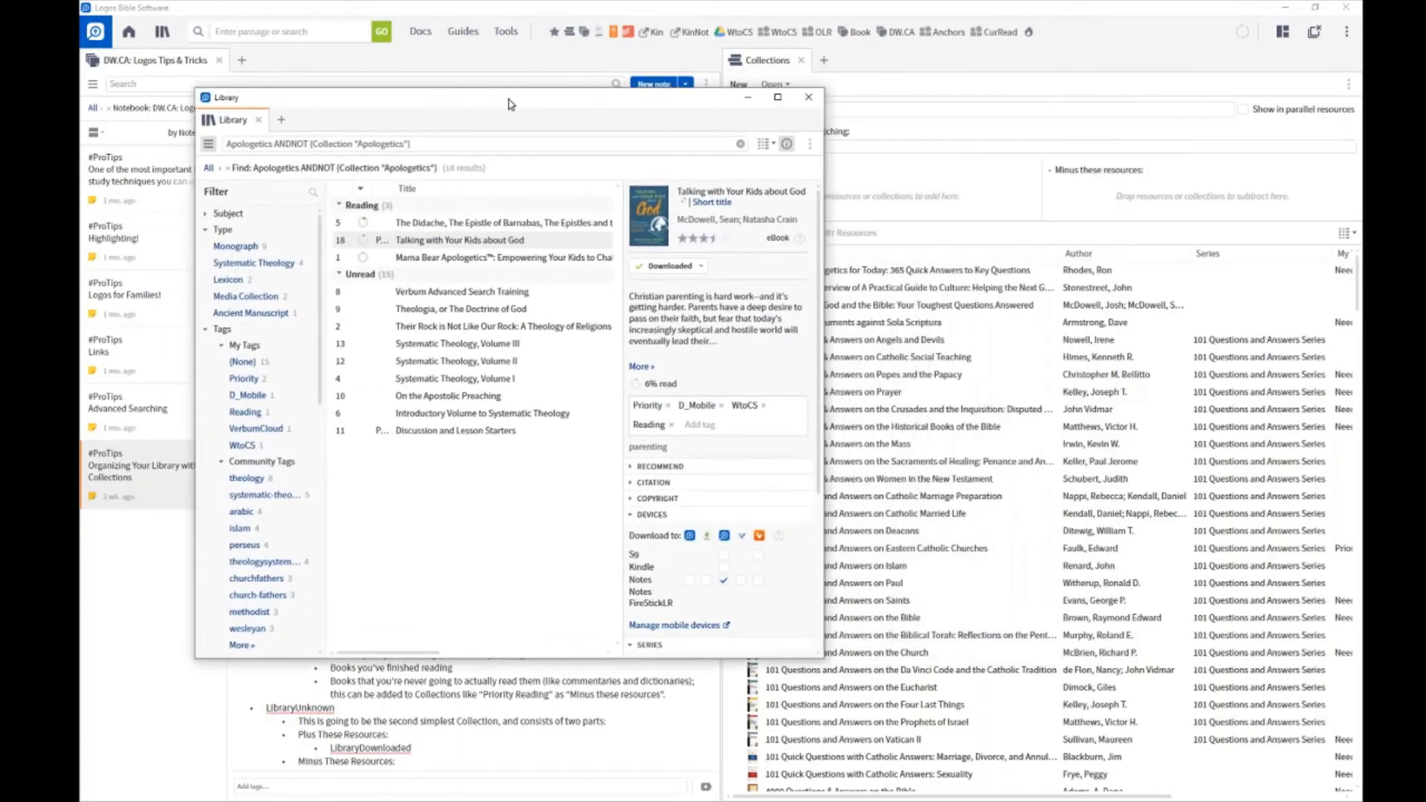
click(713, 422)
text(Apologetics)
key(Return)
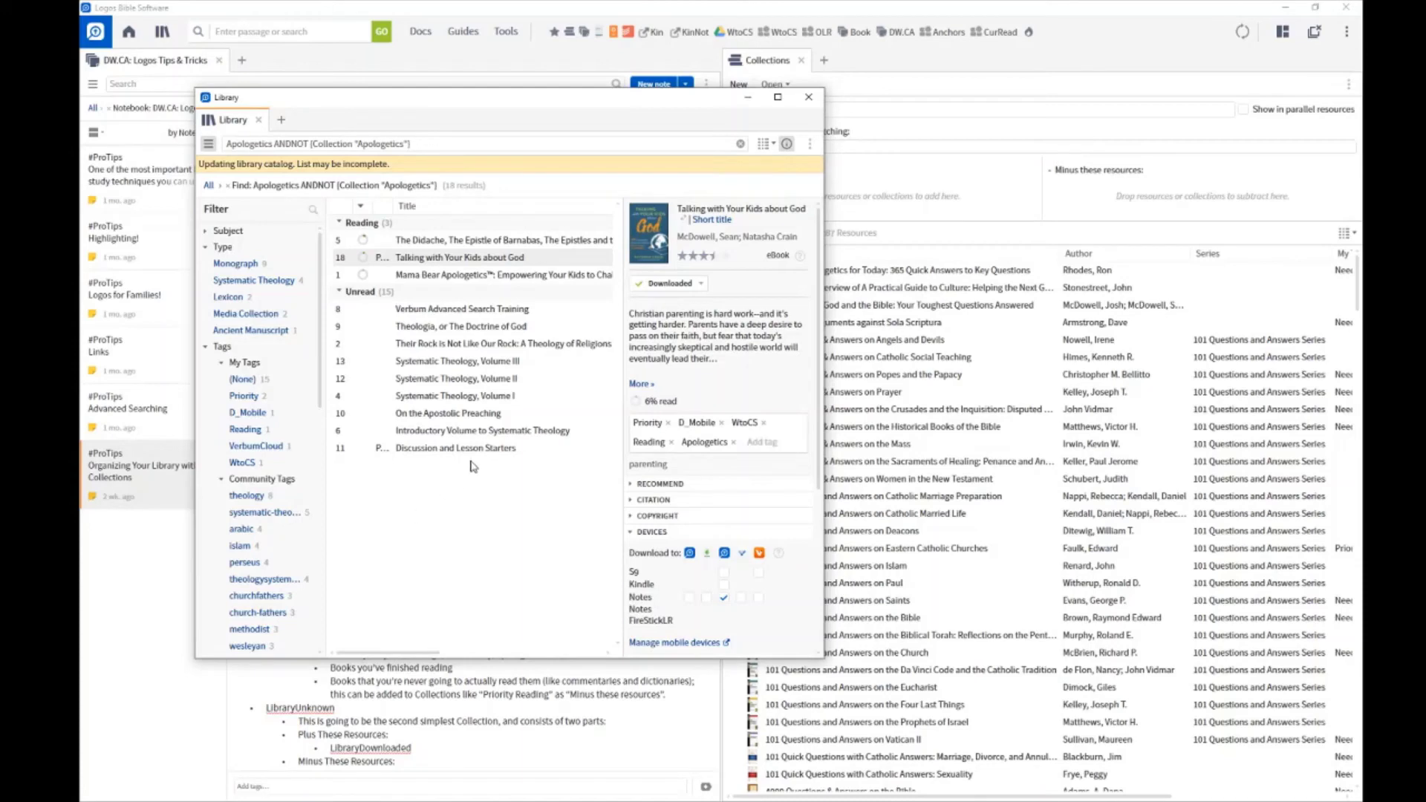
click(958, 181)
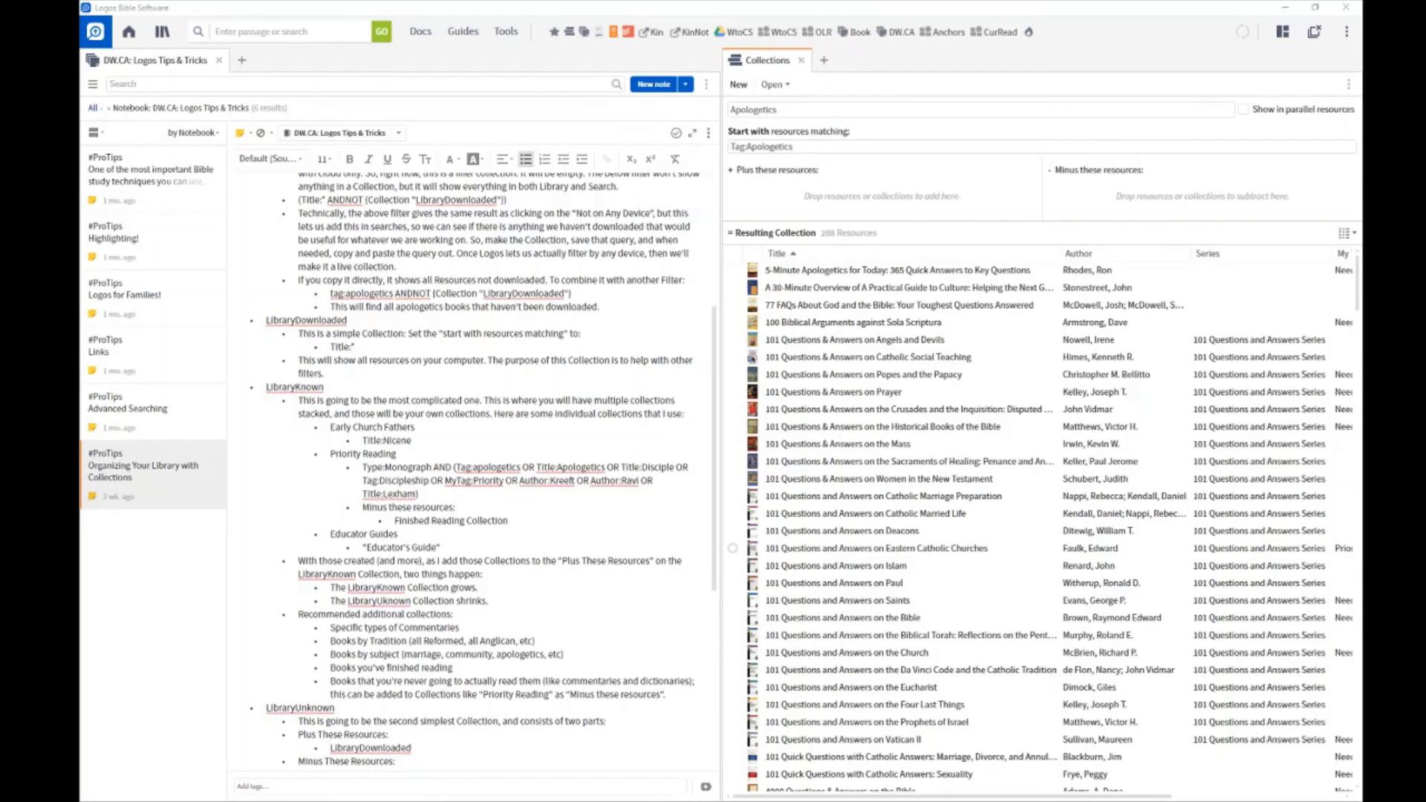
click(781, 86)
scroll(875, 263, down, 10)
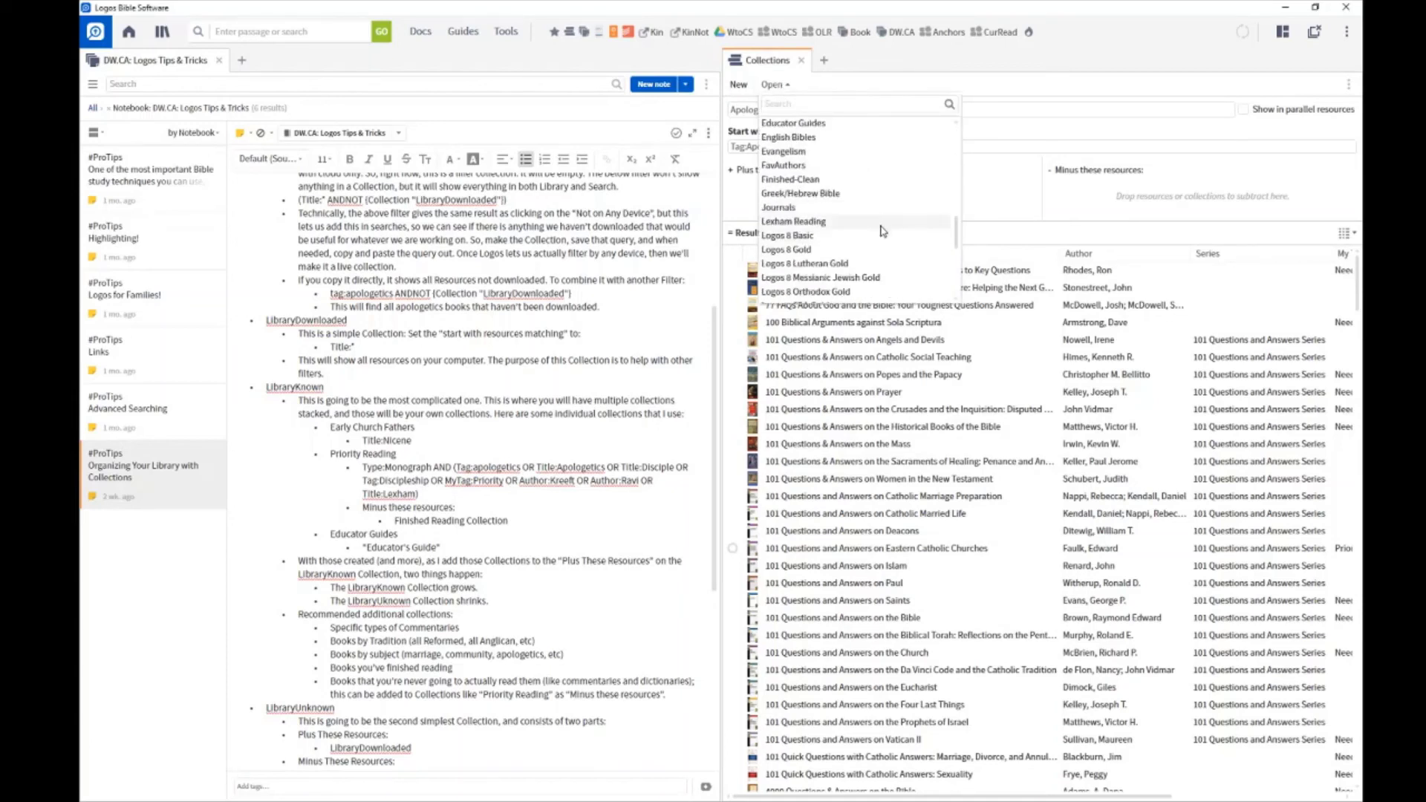
scroll(876, 229, down, 3)
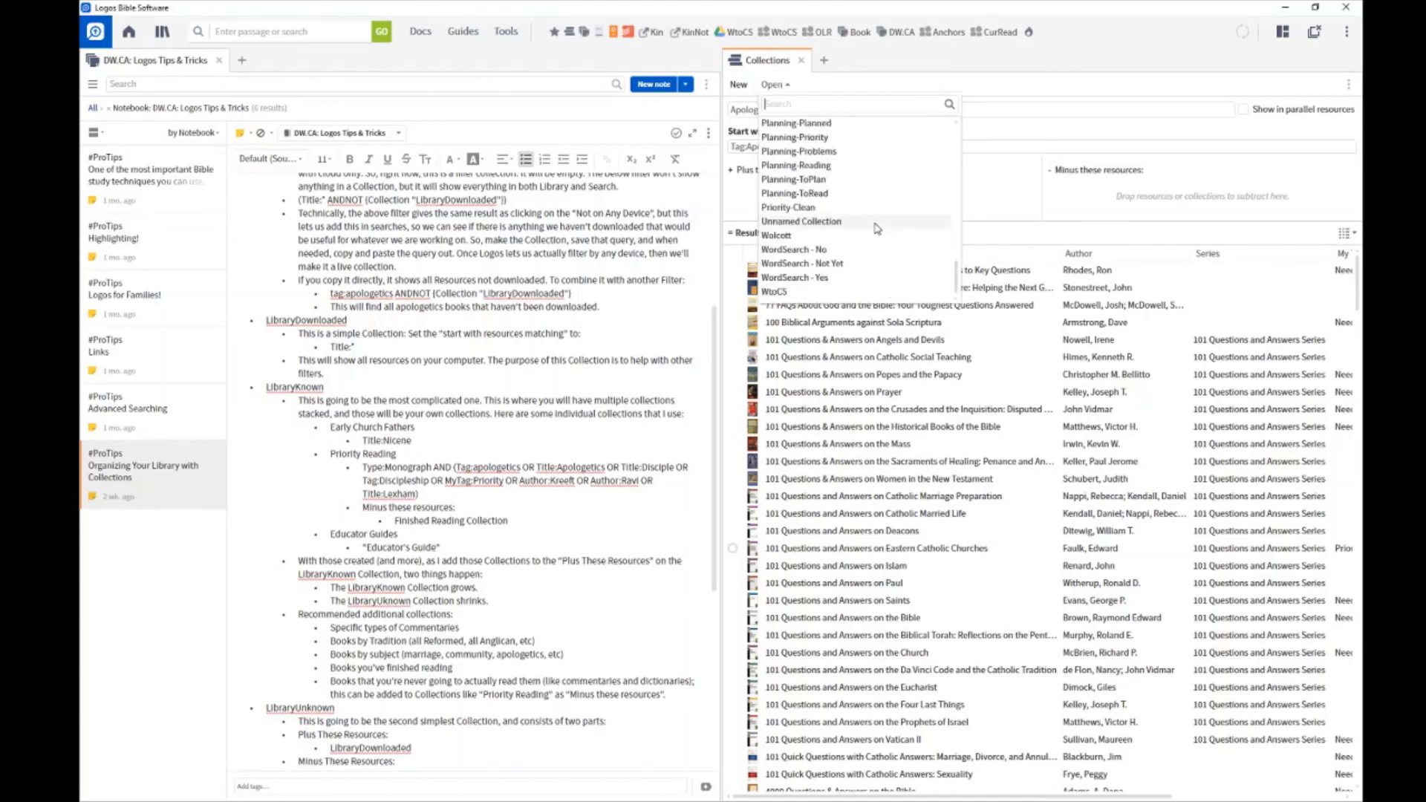
scroll(877, 230, up, 12)
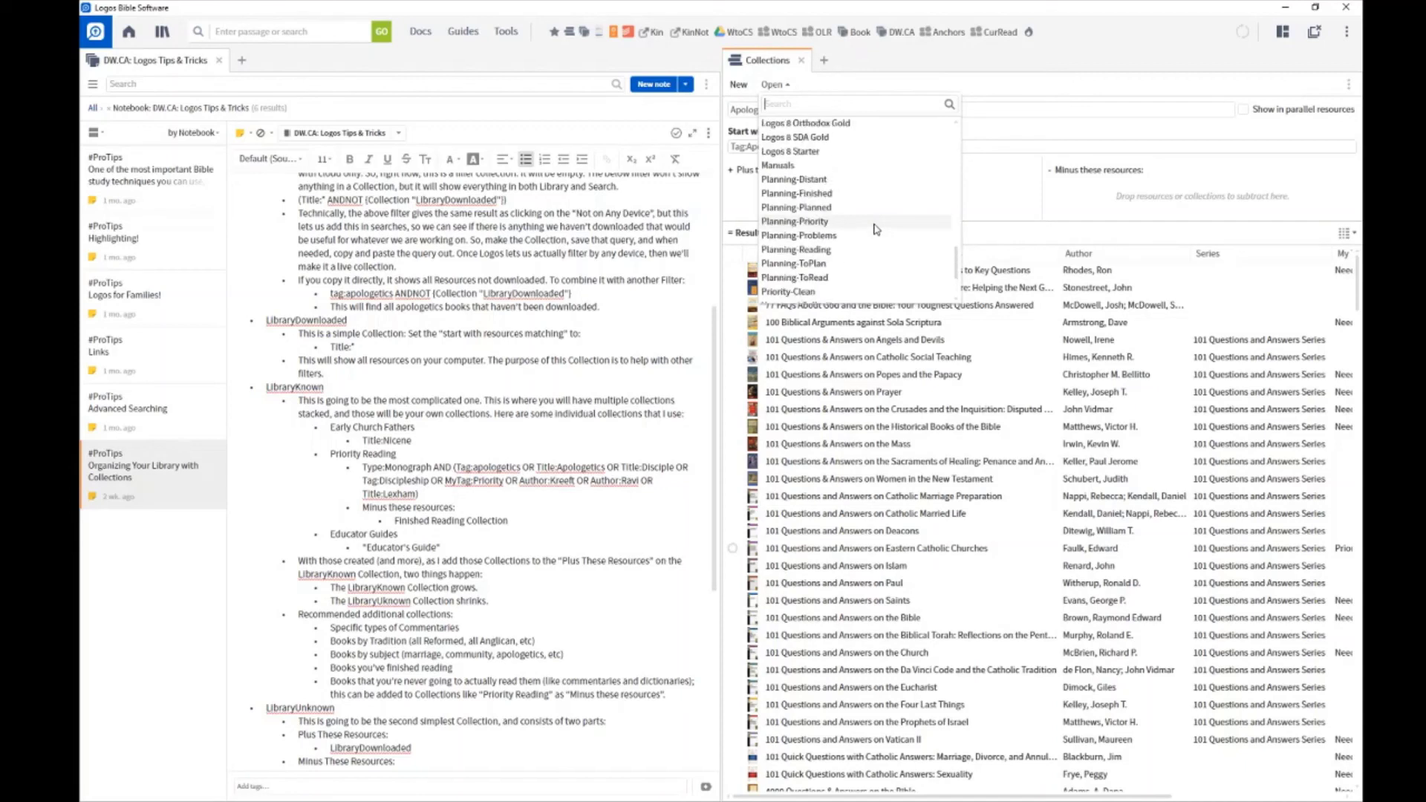
click(1004, 92)
Step: Create a new collection named Parenting that starts with resources matching Tag:Parenting
click(739, 84)
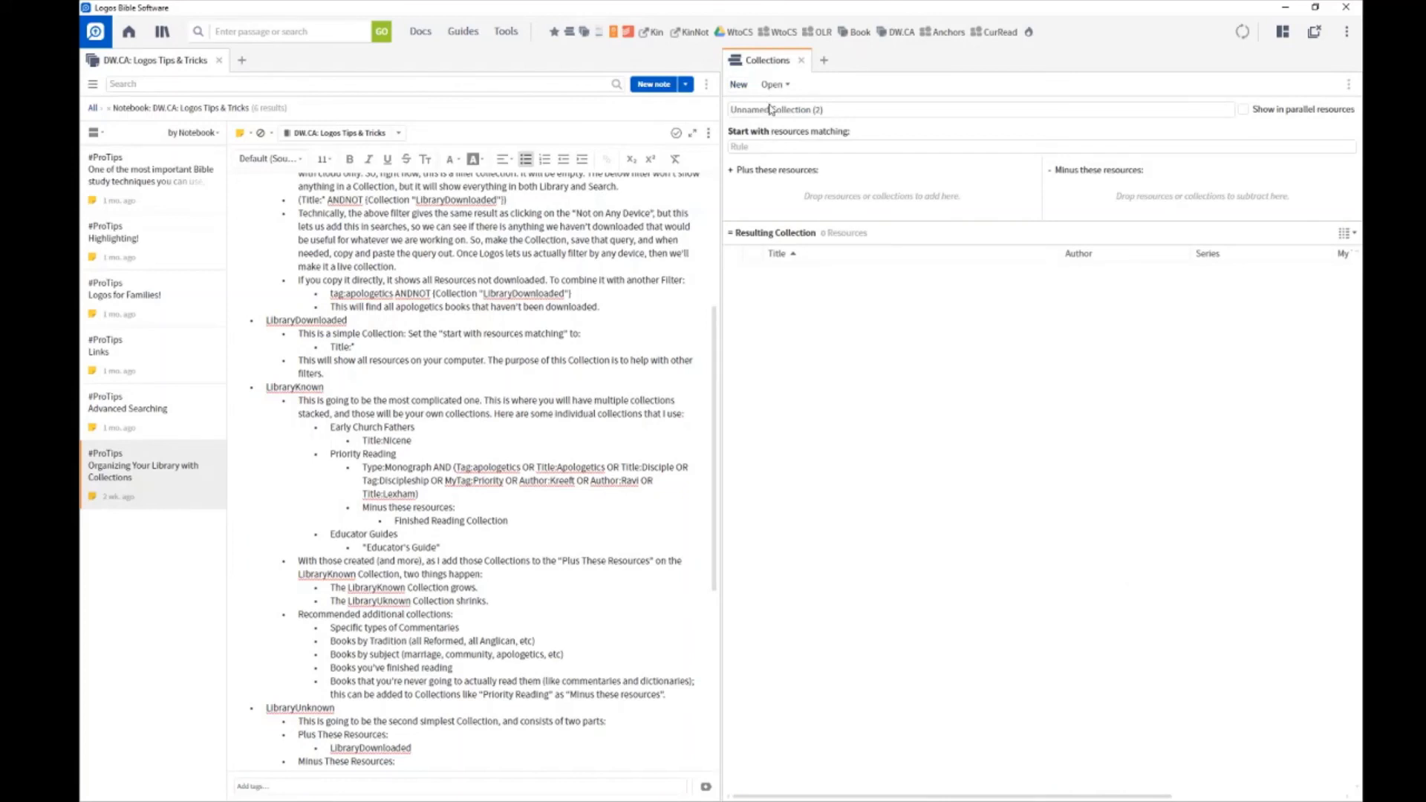
triple_click(772, 109)
text(Parenting)
click(751, 147)
text(Tag:Parenting)
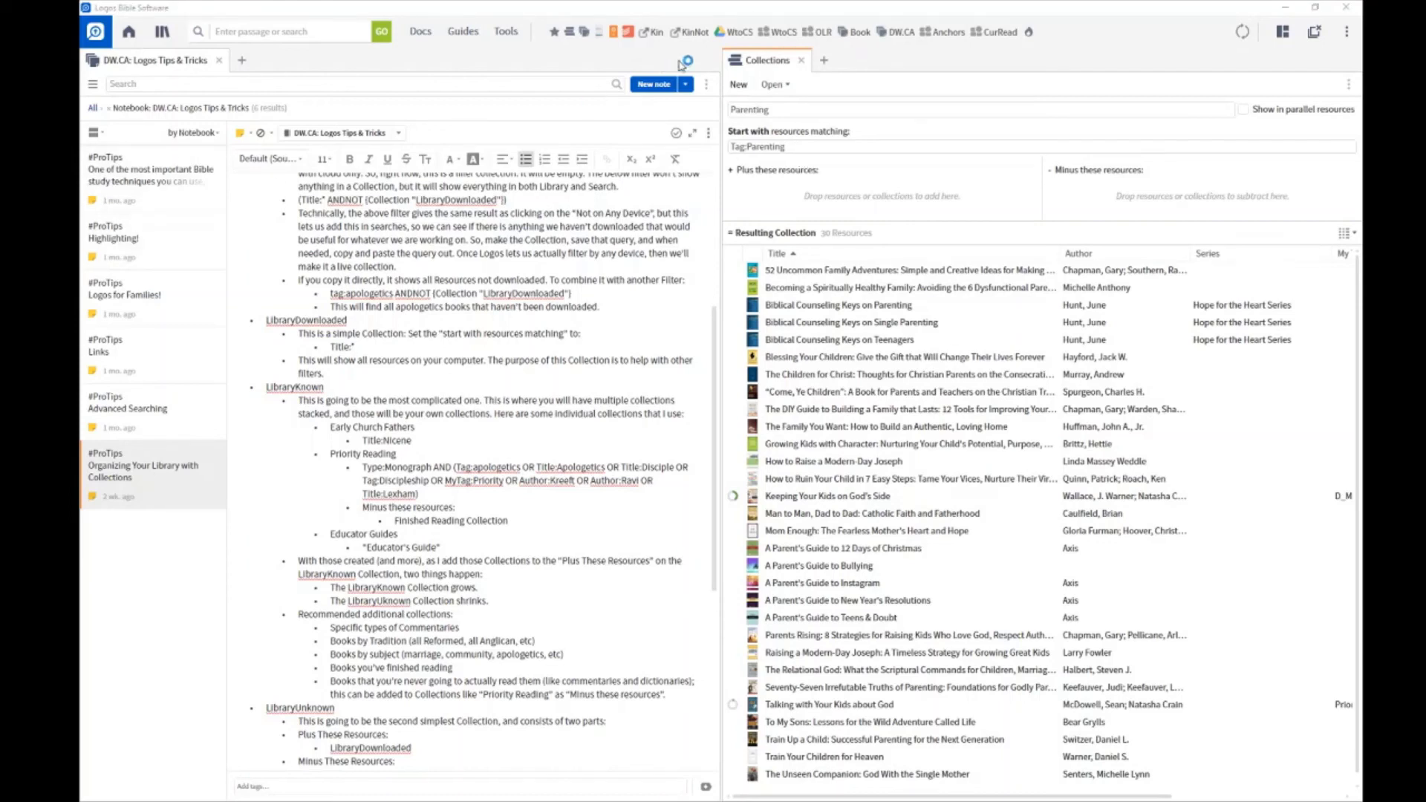
Step: Open the DW.CA:LibraryUnknown collection to check its resource count
click(775, 85)
scroll(859, 179, down, 6)
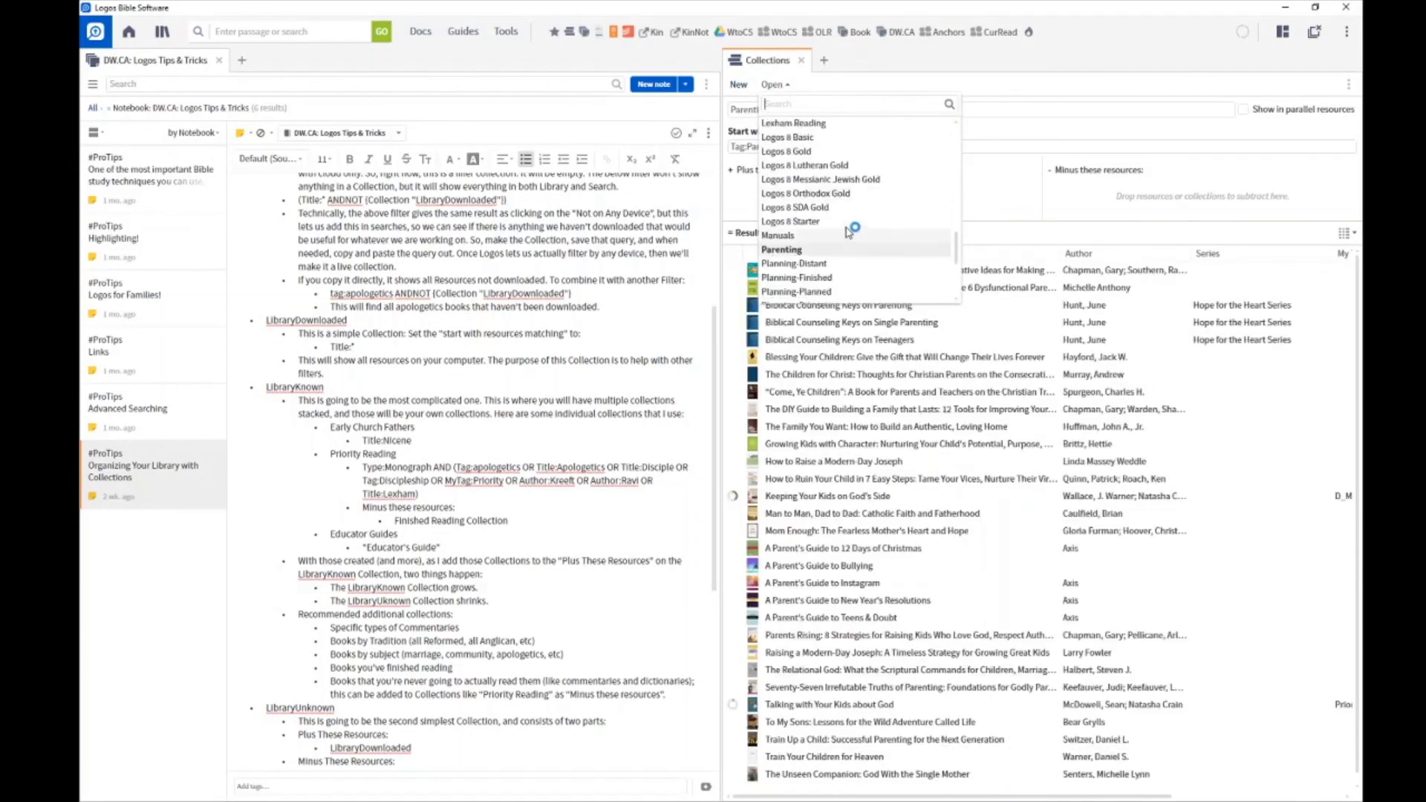
scroll(831, 219, down, 1)
scroll(827, 211, up, 2)
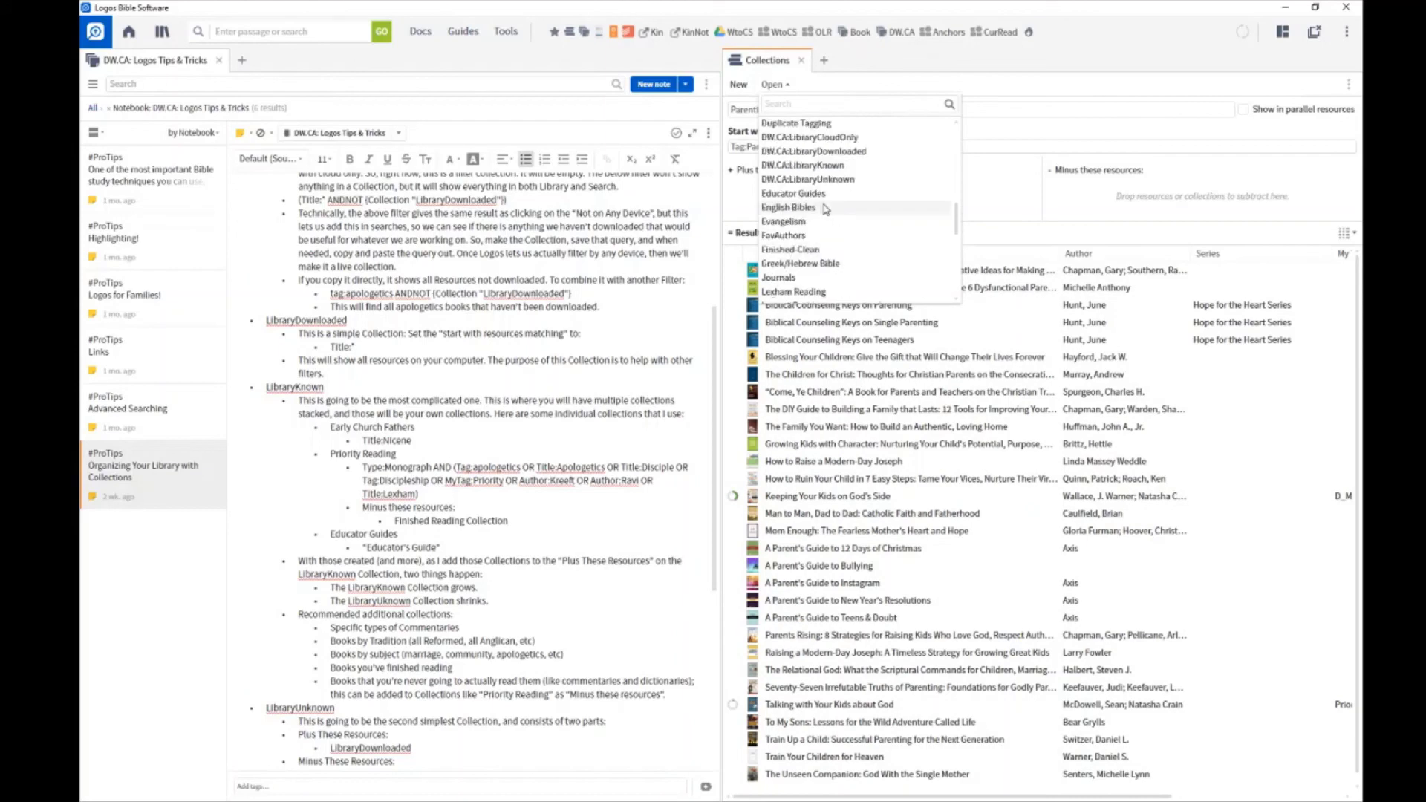
click(827, 179)
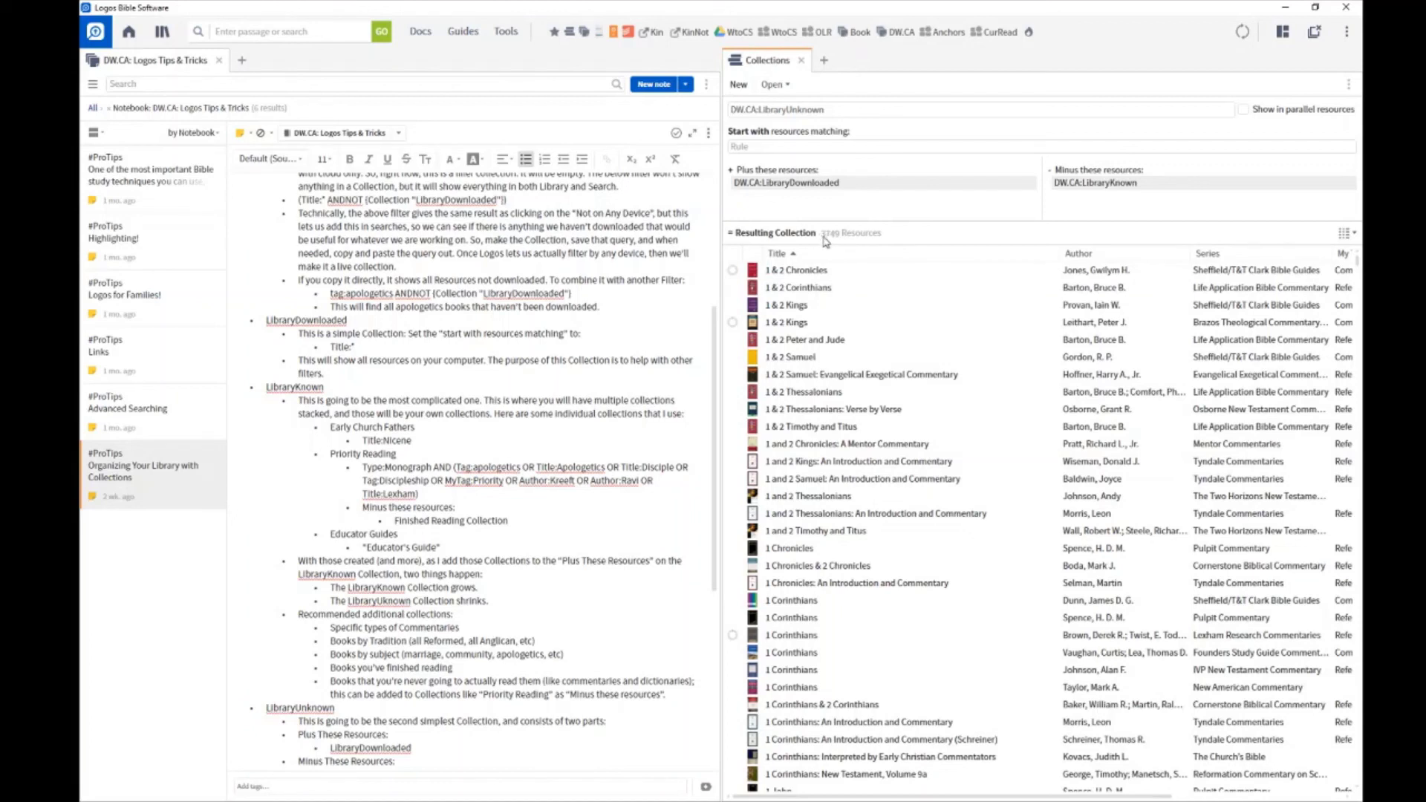
Step: Open DW.CA:LibraryKnown and add the Parenting collection to its included resources
click(780, 90)
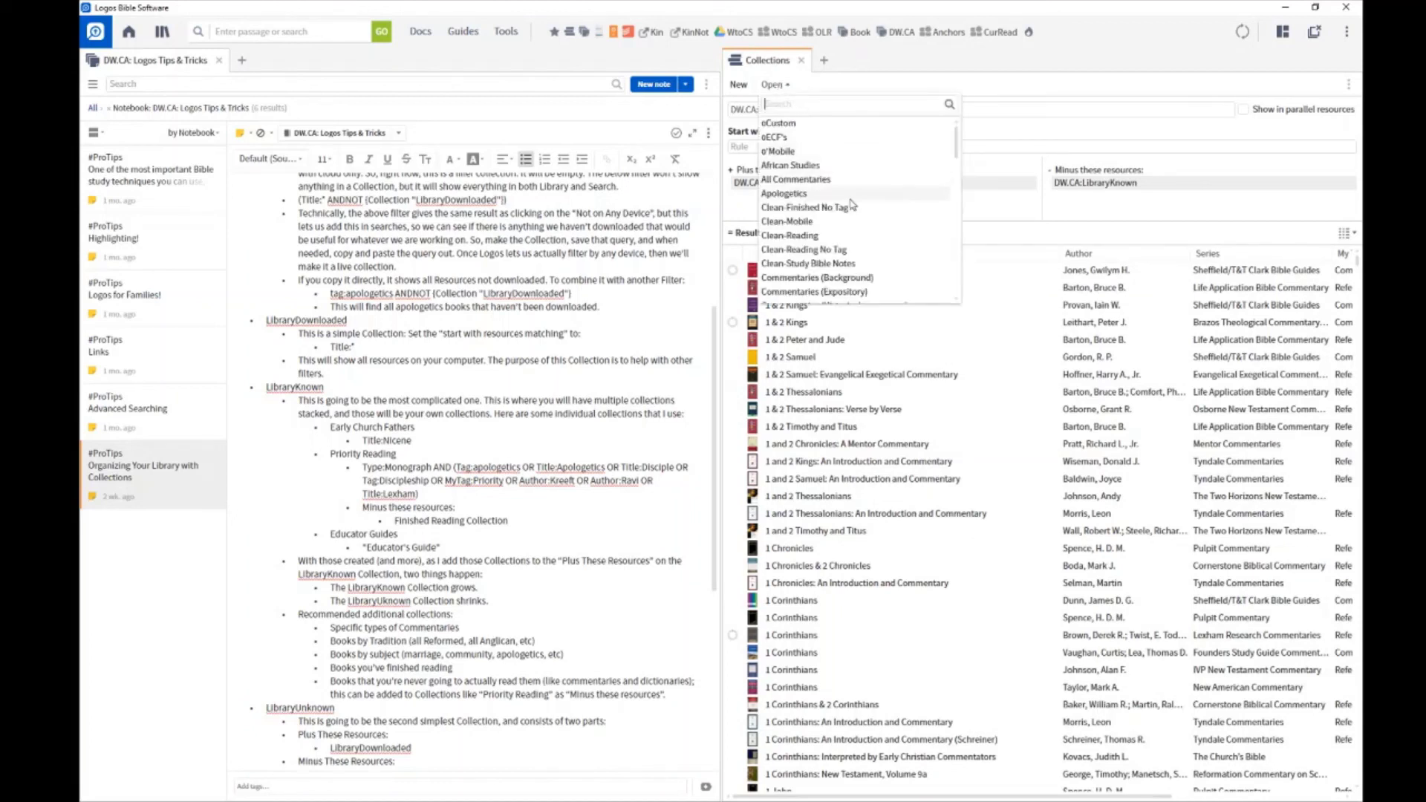
scroll(858, 219, down, 5)
scroll(858, 219, down, 2)
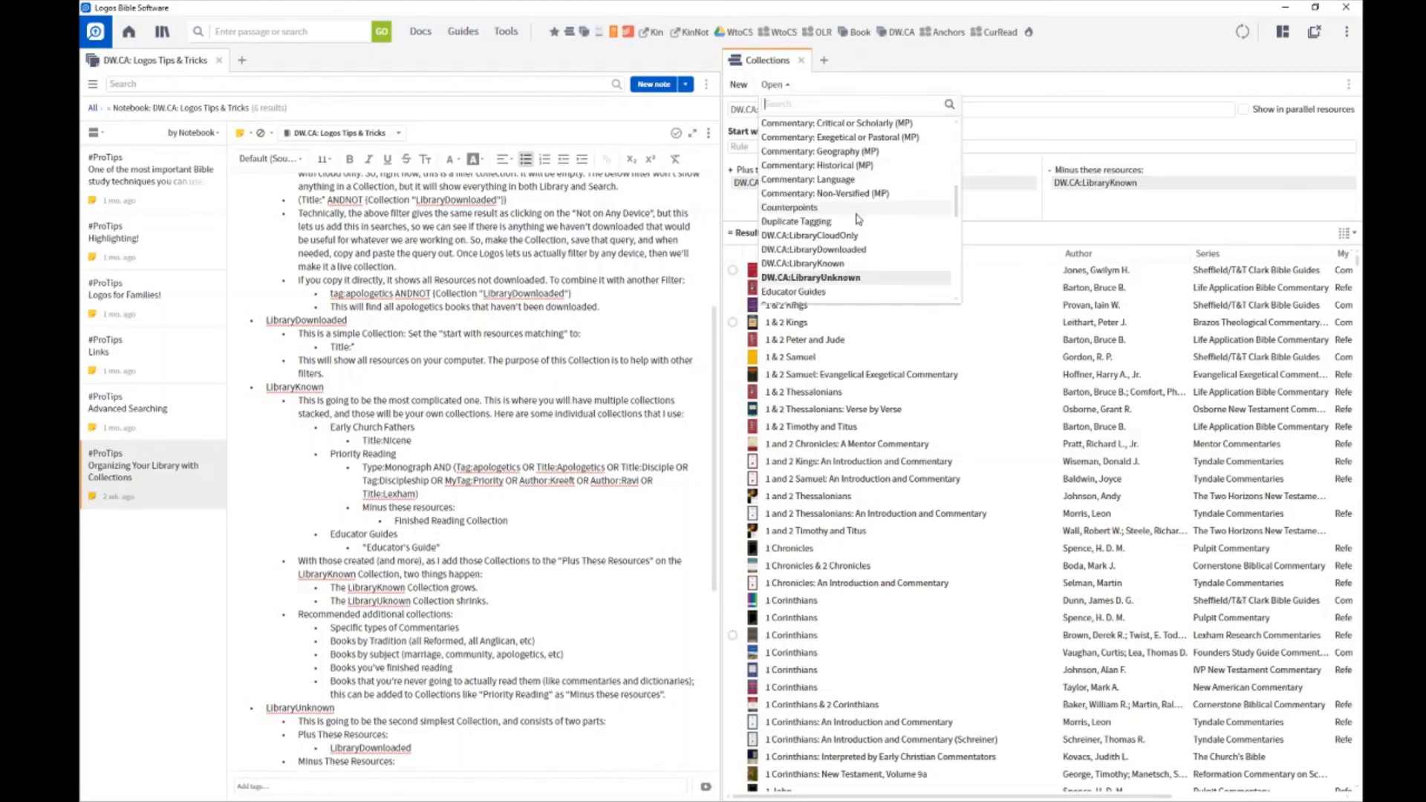
click(854, 275)
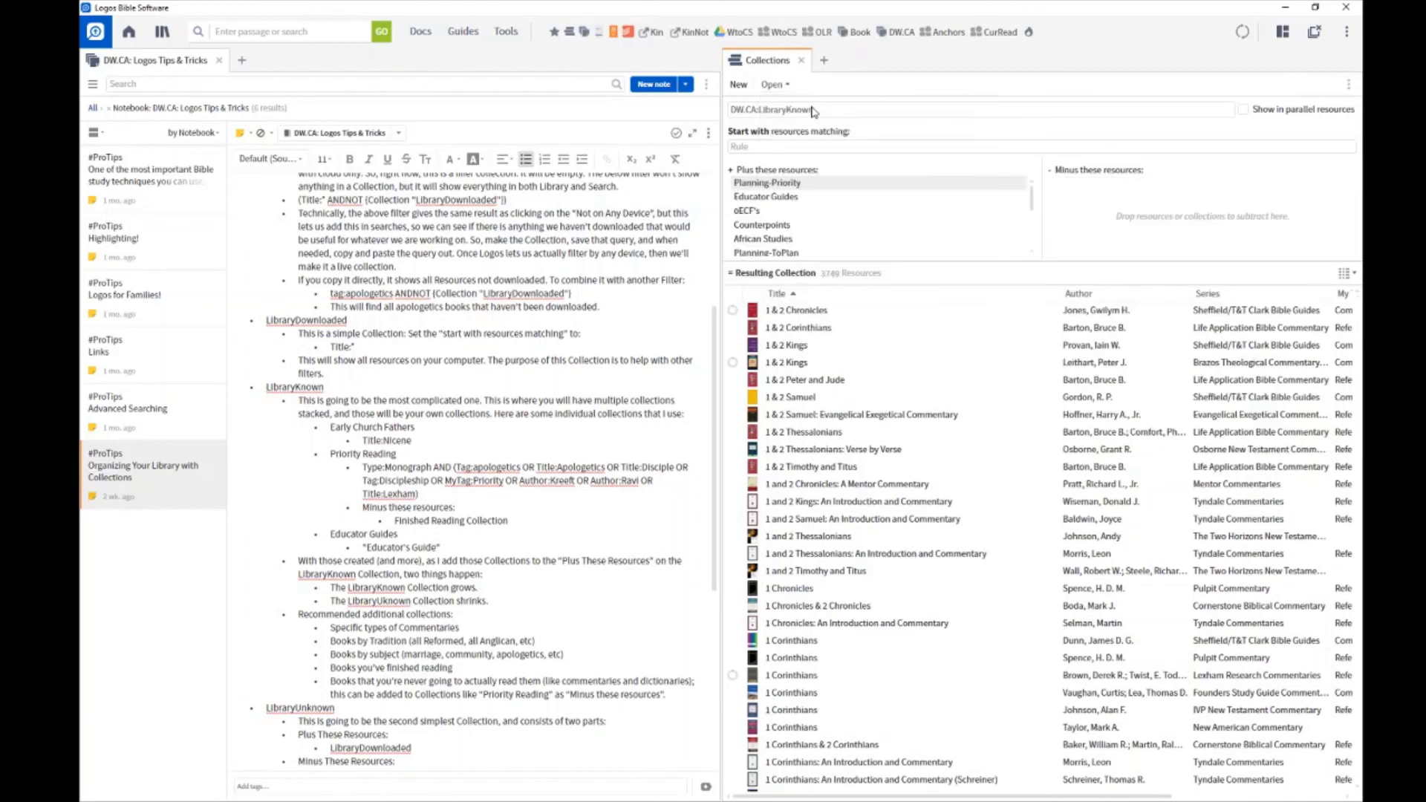
click(777, 85)
scroll(827, 222, down, 5)
scroll(817, 238, down, 6)
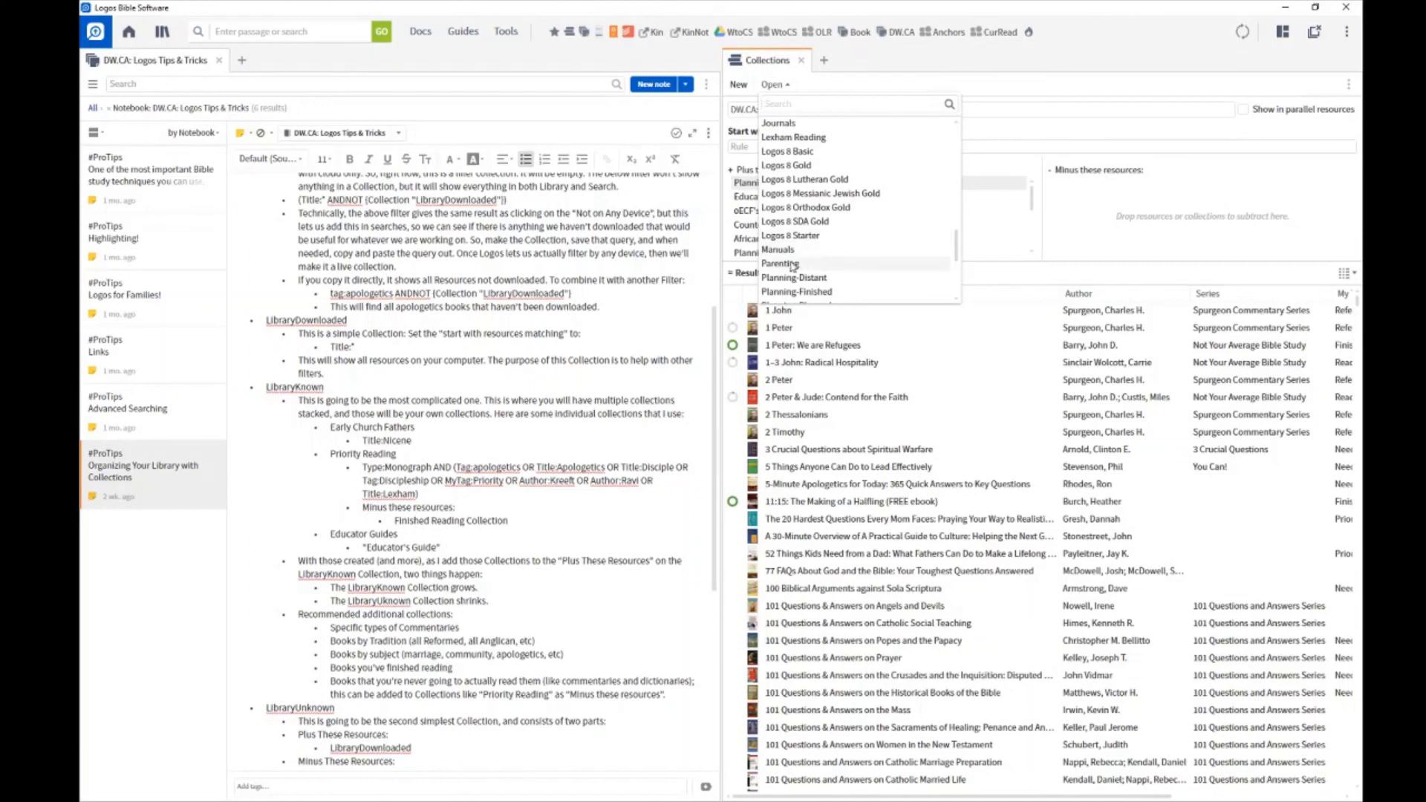
drag(799, 264, 836, 223)
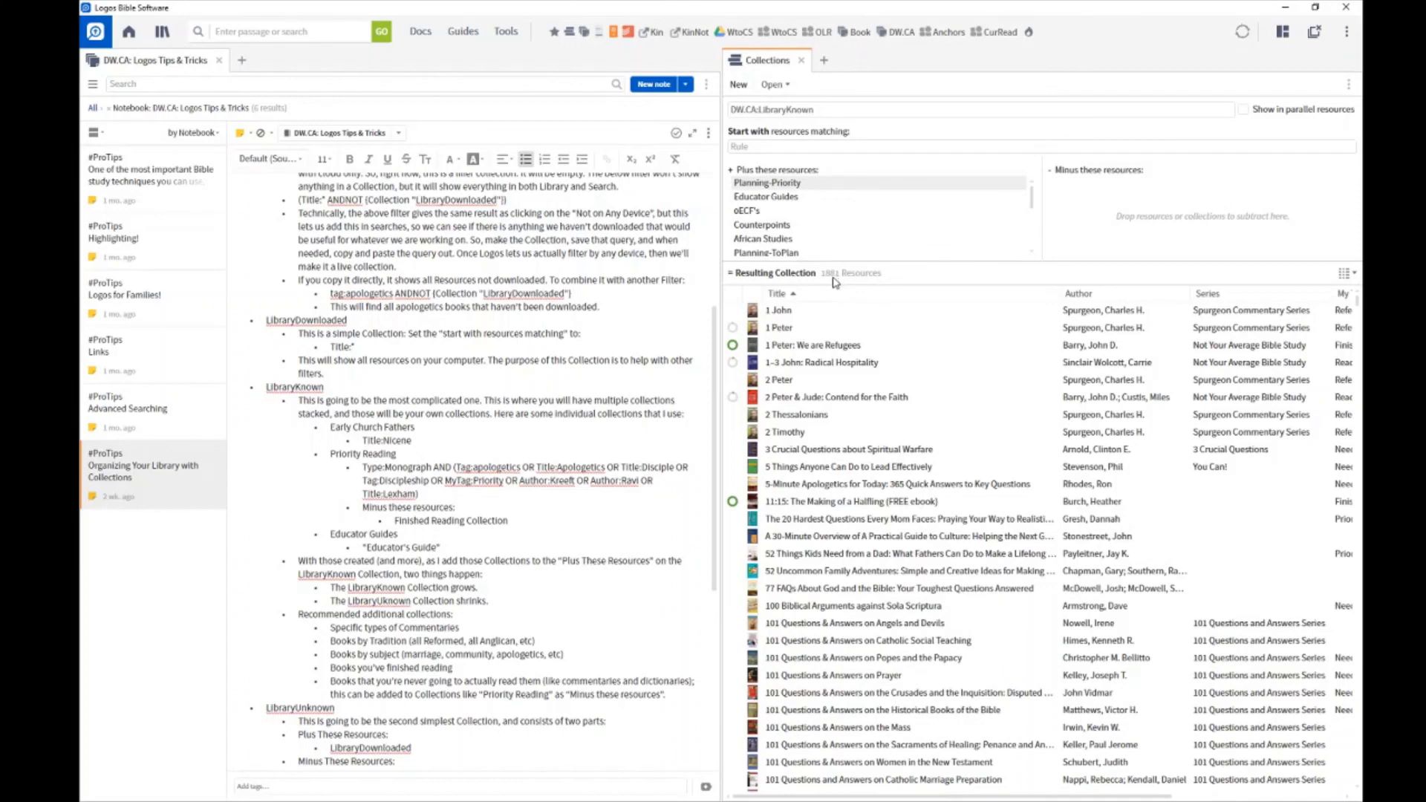
Step: Reopen DW.CA:LibraryUnknown to compare its resource count after adding Parenting to the known resources
click(776, 84)
scroll(833, 260, down, 8)
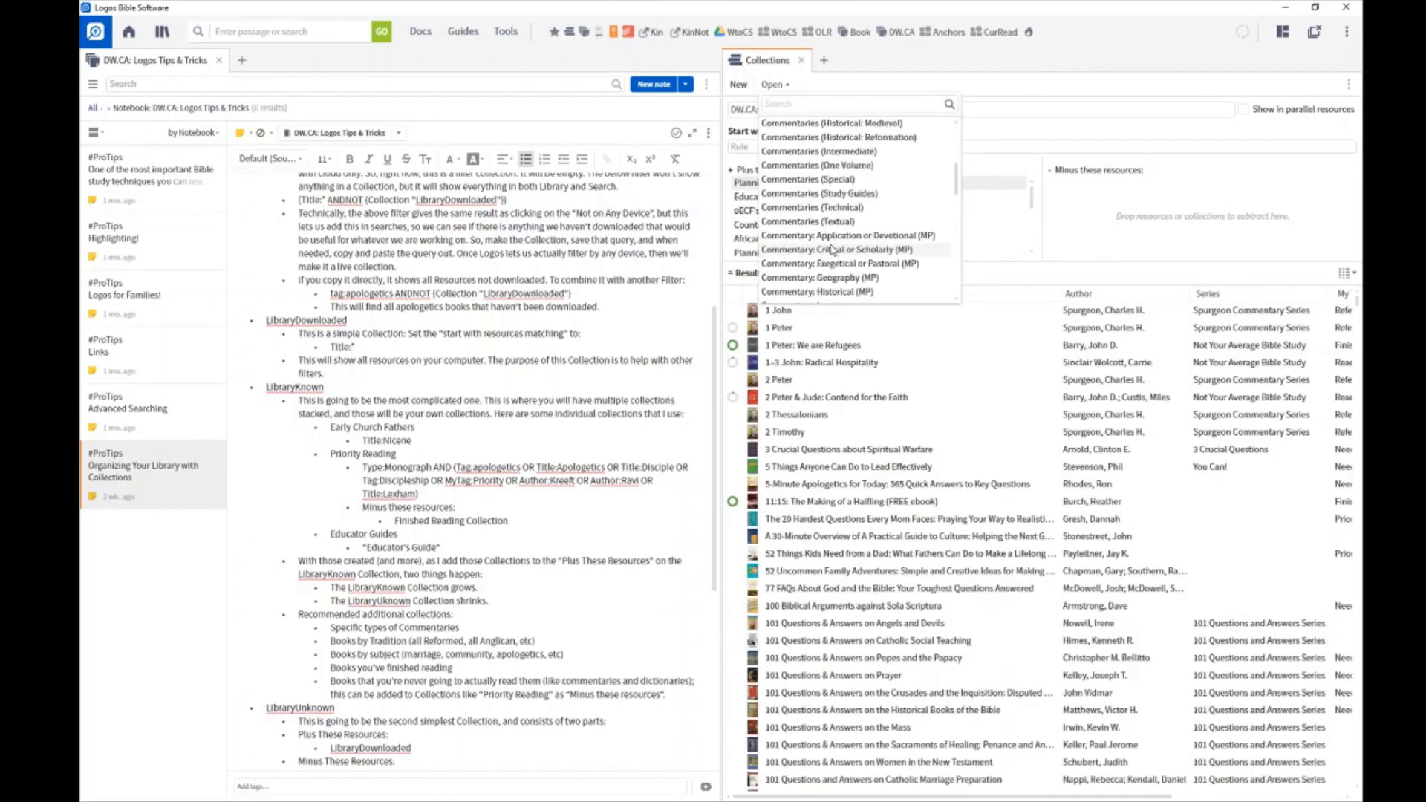
click(833, 276)
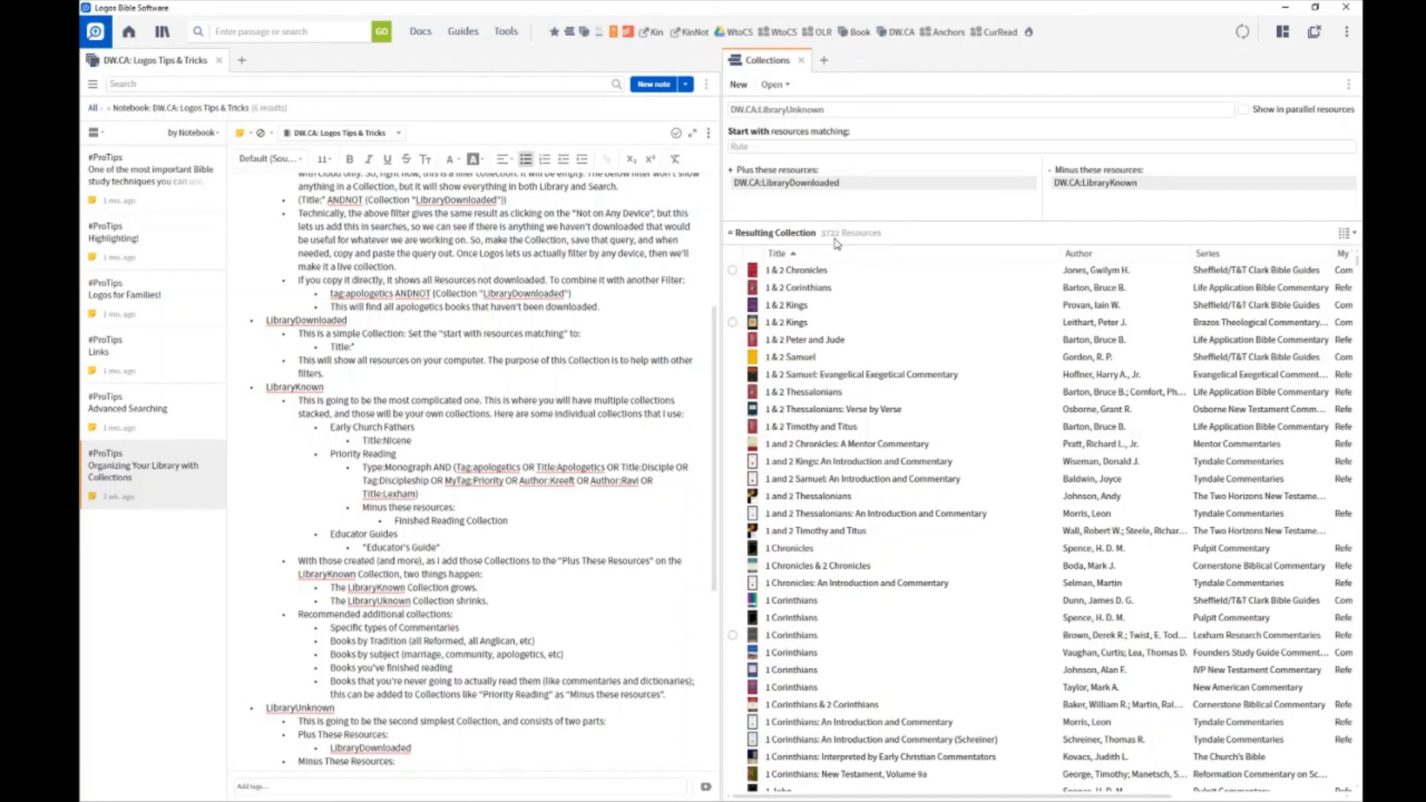
mouse_move(856, 277)
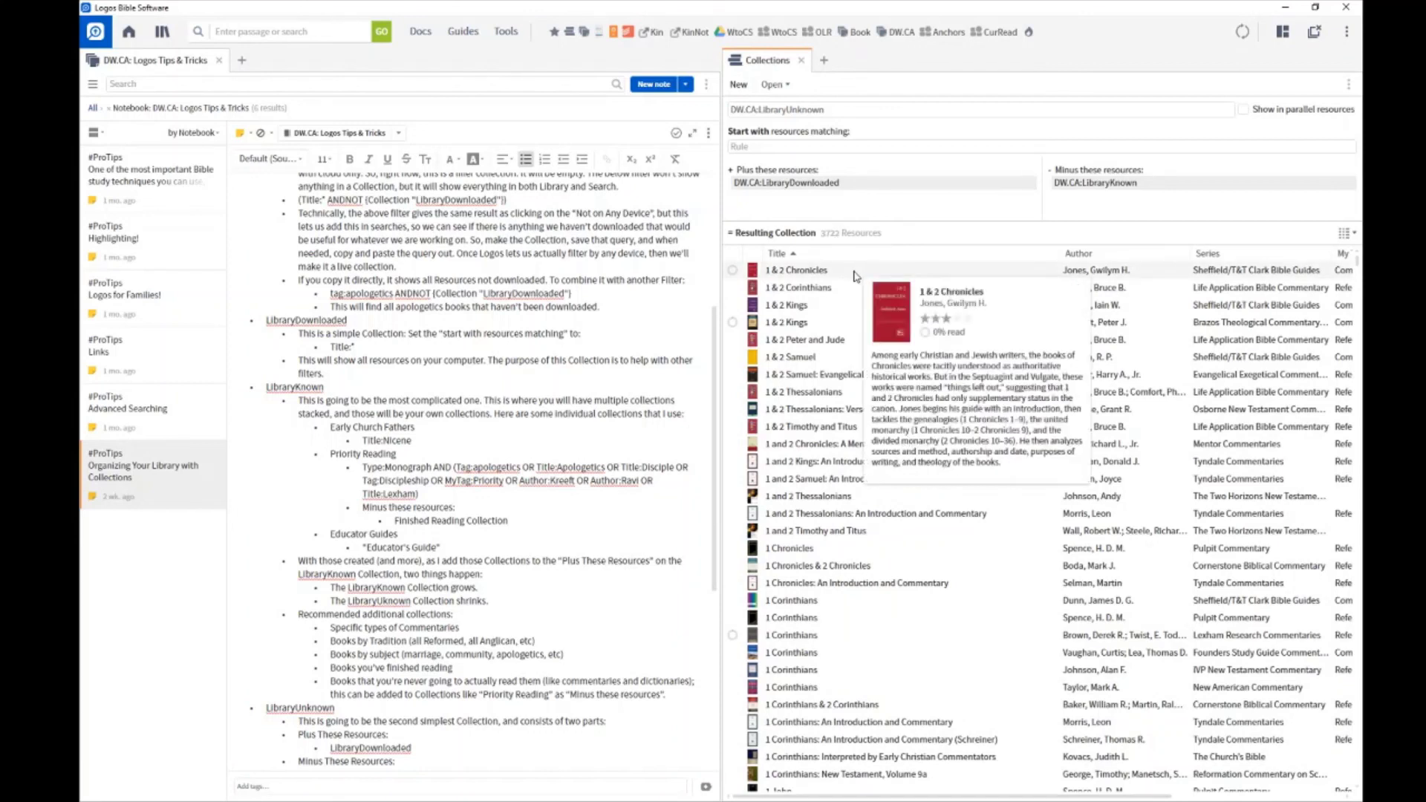